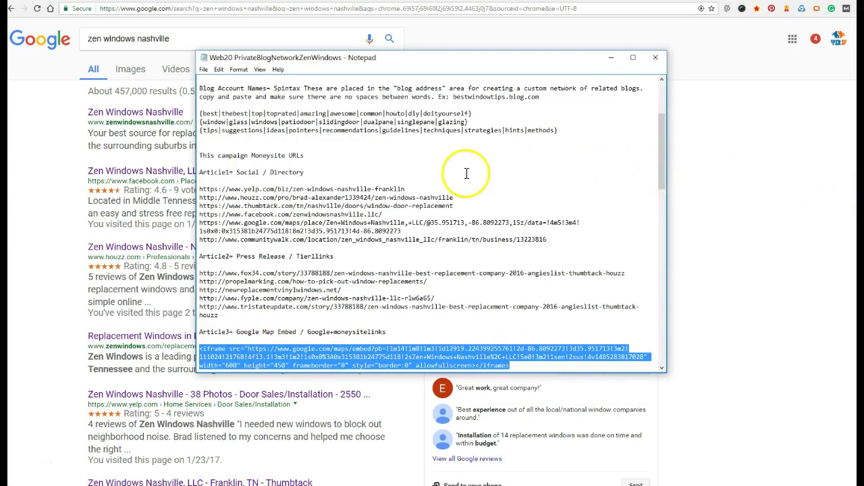
- Deselect the map embed code and scroll up and down through the page
{"action": "left_click", "coordinate": [405, 205]}
{"action": "scroll", "coordinate": [351, 211], "scroll_direction": "up", "scroll_amount": 5}
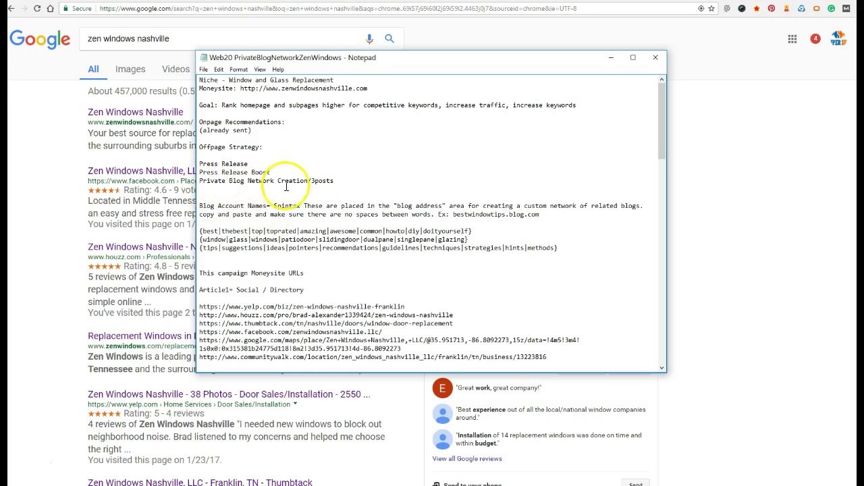
{"action": "scroll", "coordinate": [291, 215], "scroll_direction": "down", "scroll_amount": 3}
{"action": "scroll", "coordinate": [306, 220], "scroll_direction": "down", "scroll_amount": 3}
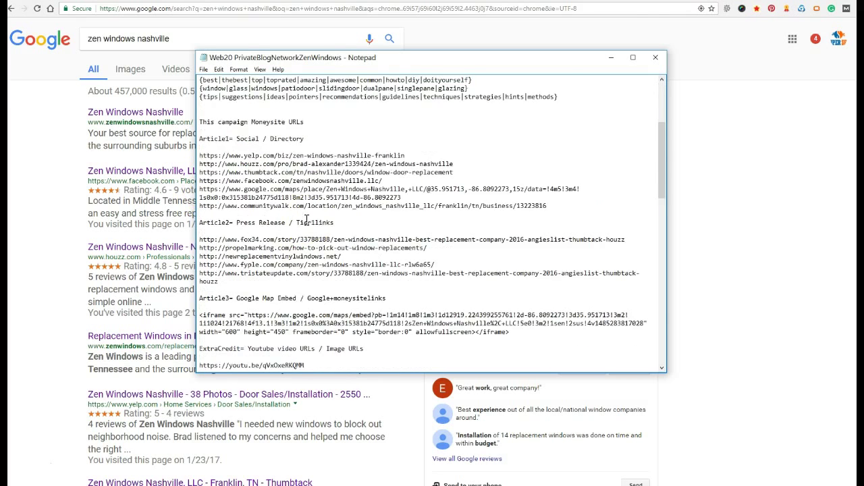
{"action": "scroll", "coordinate": [306, 221], "scroll_direction": "up", "scroll_amount": 4}
{"action": "scroll", "coordinate": [305, 221], "scroll_direction": "down", "scroll_amount": 3}
{"action": "scroll", "coordinate": [306, 221], "scroll_direction": "up", "scroll_amount": 3}
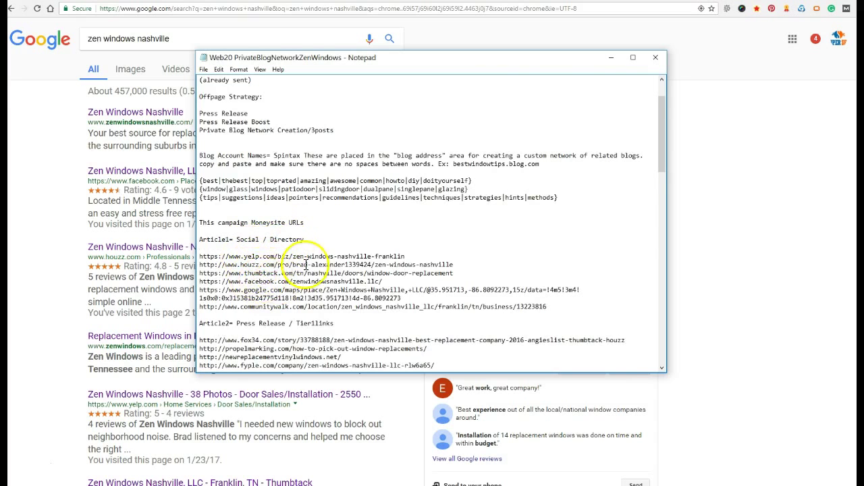
{"action": "scroll", "coordinate": [304, 260], "scroll_direction": "down", "scroll_amount": 5}
{"action": "scroll", "coordinate": [297, 229], "scroll_direction": "down", "scroll_amount": 2}
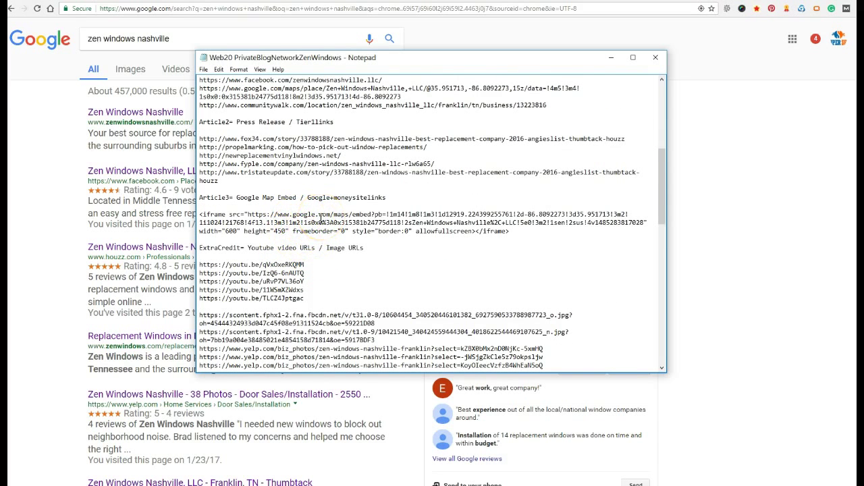
{"action": "scroll", "coordinate": [328, 263], "scroll_direction": "up", "scroll_amount": 5}
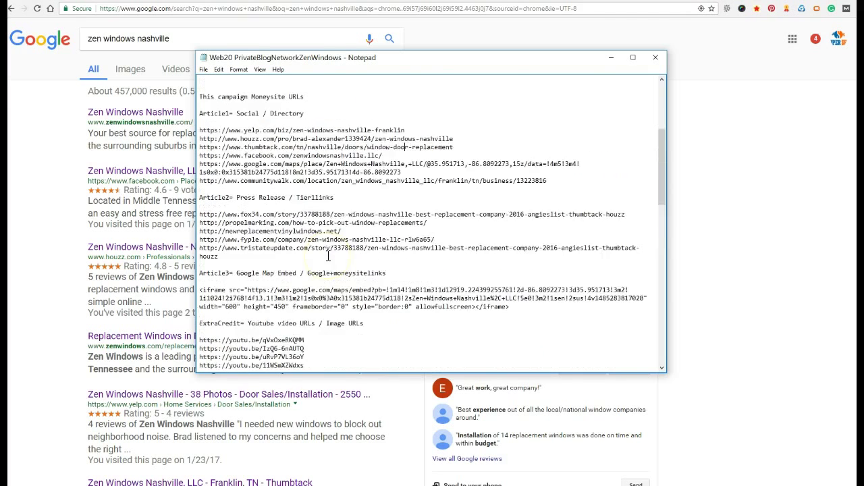
{"action": "scroll", "coordinate": [329, 256], "scroll_direction": "up", "scroll_amount": 2}
{"action": "scroll", "coordinate": [328, 256], "scroll_direction": "up", "scroll_amount": 2}
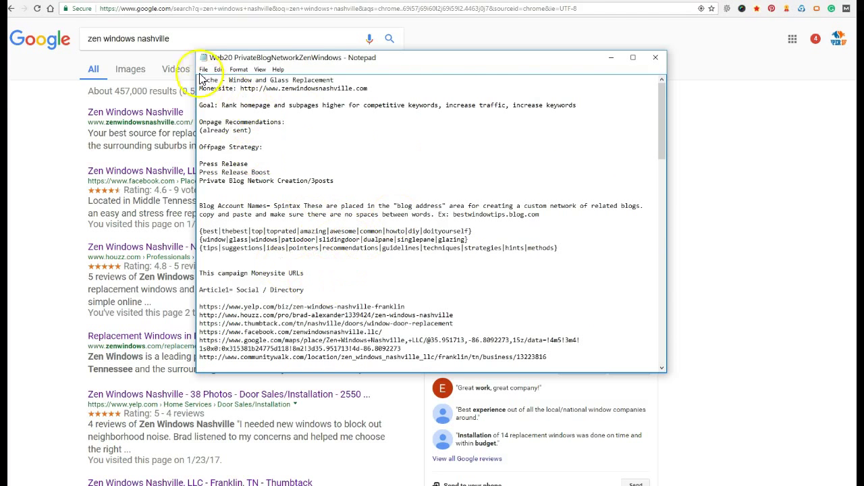
- Rerun the 'zen windows nashville' Google search and scroll through the Houzz, Yelp and Thumbtack results
{"action": "left_click", "coordinate": [187, 38]}
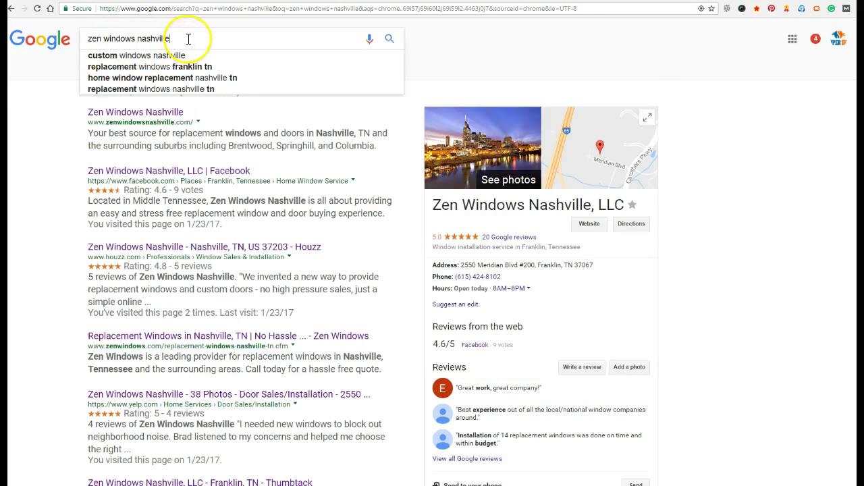
{"action": "left_click", "coordinate": [392, 41]}
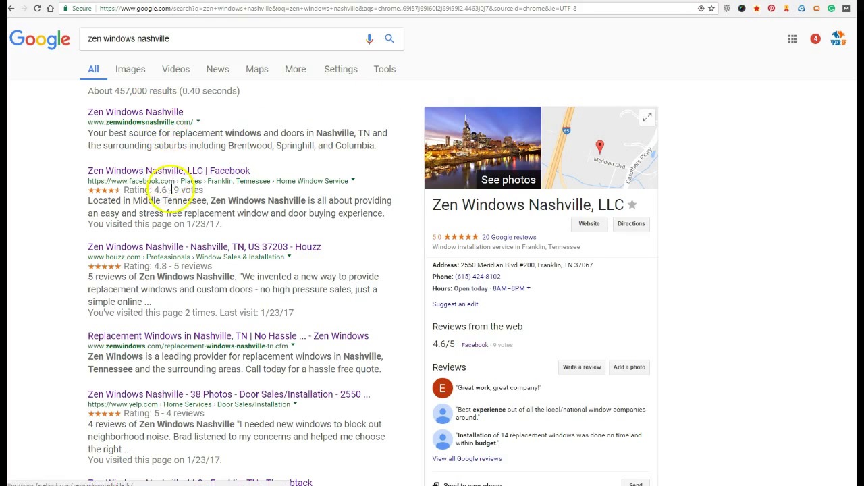
{"action": "scroll", "coordinate": [174, 250], "scroll_direction": "down", "scroll_amount": 3}
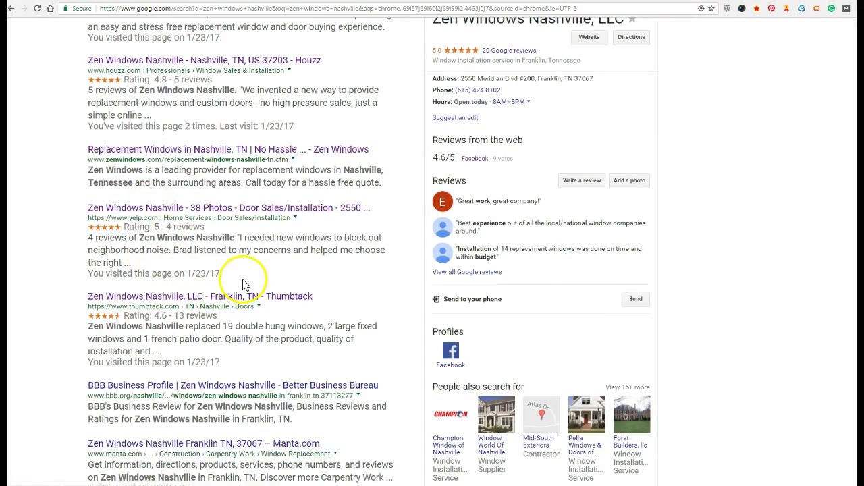
{"action": "scroll", "coordinate": [142, 199], "scroll_direction": "down", "scroll_amount": 3}
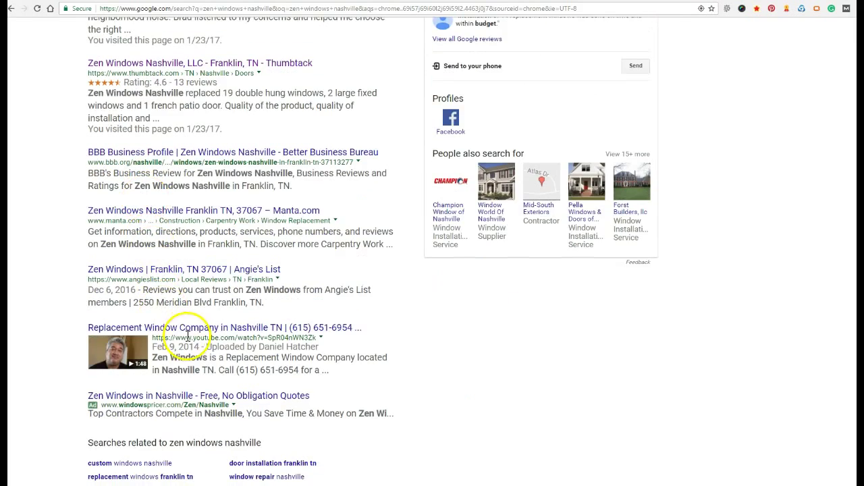
{"action": "scroll", "coordinate": [193, 396], "scroll_direction": "up", "scroll_amount": 2}
{"action": "scroll", "coordinate": [194, 396], "scroll_direction": "up", "scroll_amount": 3}
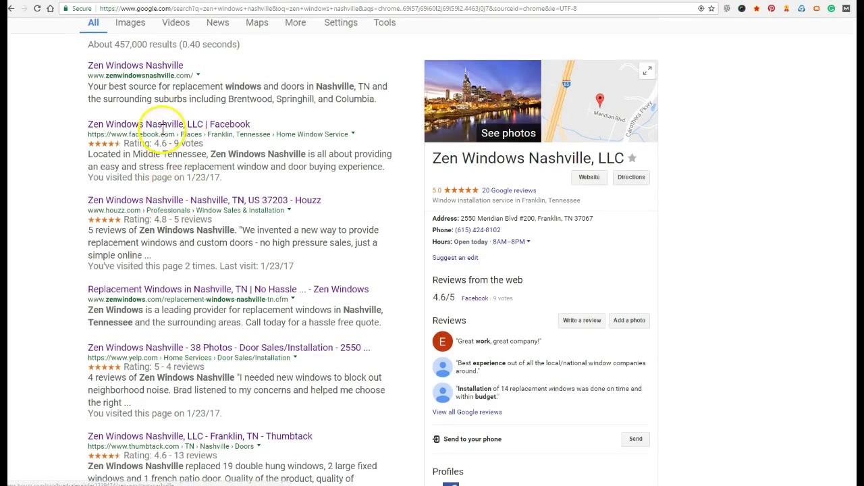
{"action": "scroll", "coordinate": [181, 206], "scroll_direction": "down", "scroll_amount": 1}
{"action": "scroll", "coordinate": [172, 209], "scroll_direction": "down", "scroll_amount": 2}
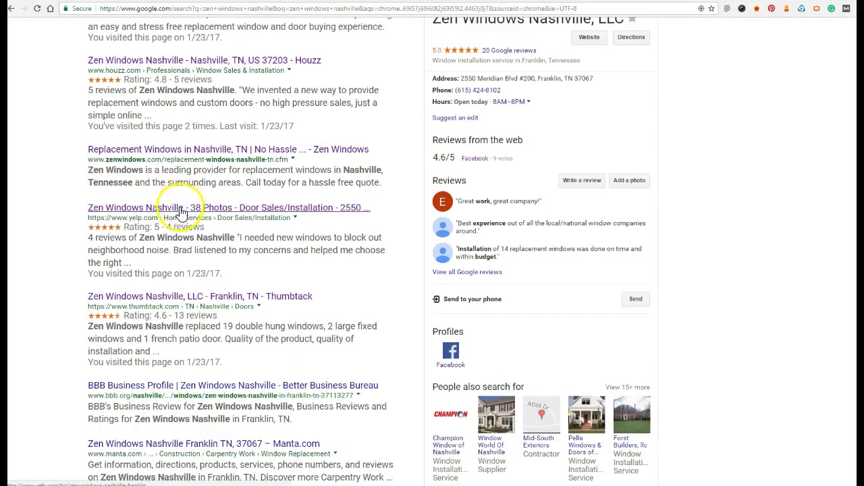
{"action": "scroll", "coordinate": [300, 241], "scroll_direction": "up", "scroll_amount": 2}
{"action": "scroll", "coordinate": [238, 112], "scroll_direction": "up", "scroll_amount": 1}
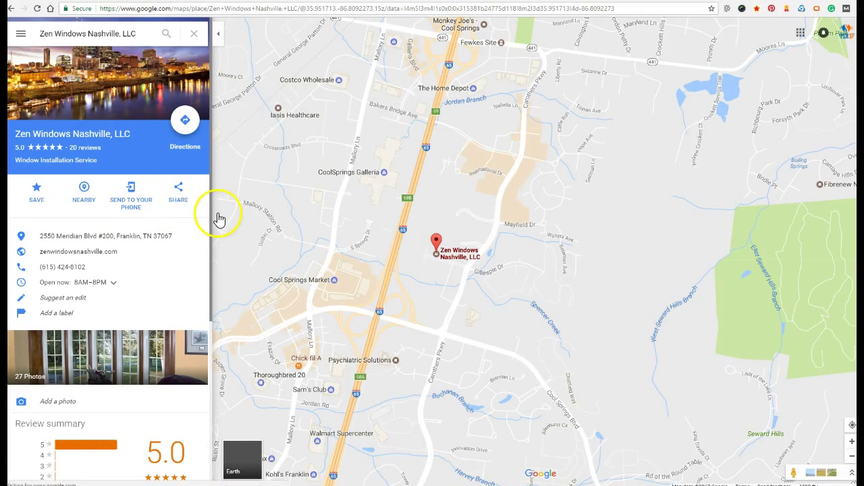
- Copy the Embed map iframe code from the Zen Windows Nashville, LLC listing's Share dialog
{"action": "left_click", "coordinate": [178, 193]}
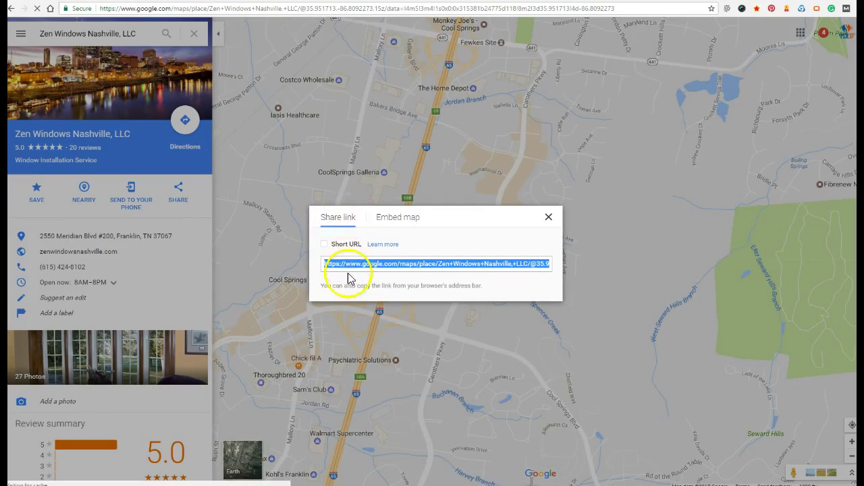
{"action": "left_click", "coordinate": [397, 216]}
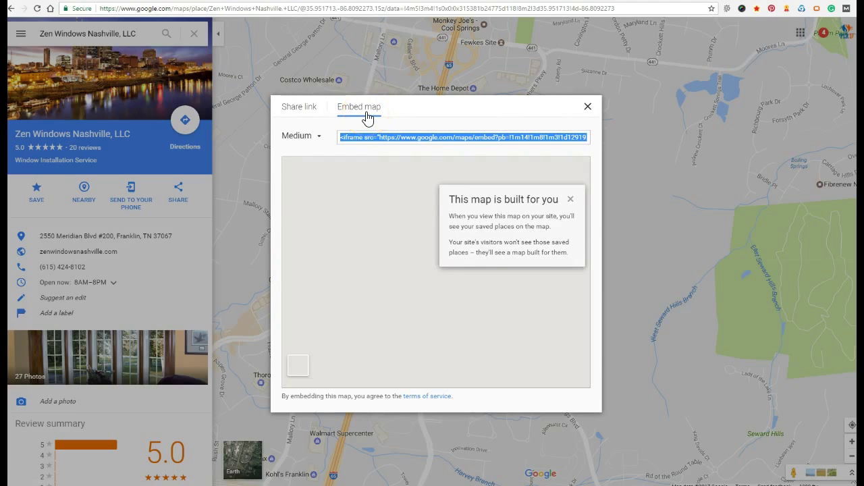
{"action": "left_click", "coordinate": [589, 108]}
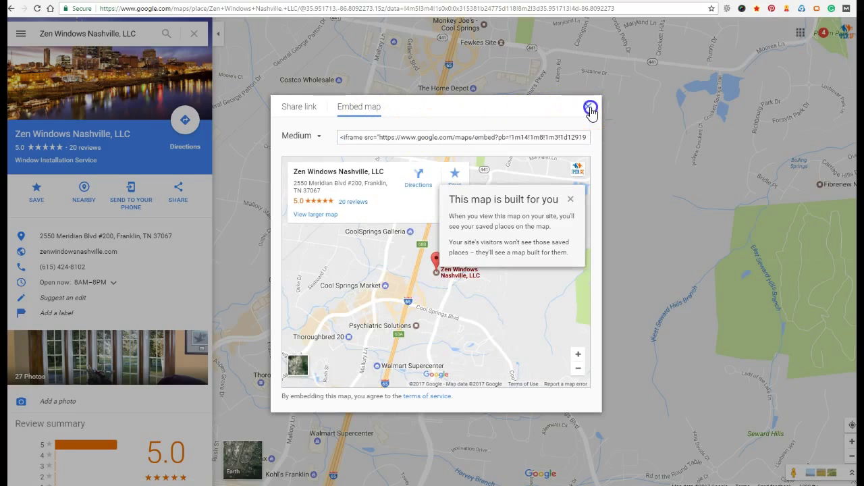
- Paste the embed code below Article3's iframe in Notepad, then delete the duplicate block
{"action": "key", "text": "alt+Tab"}
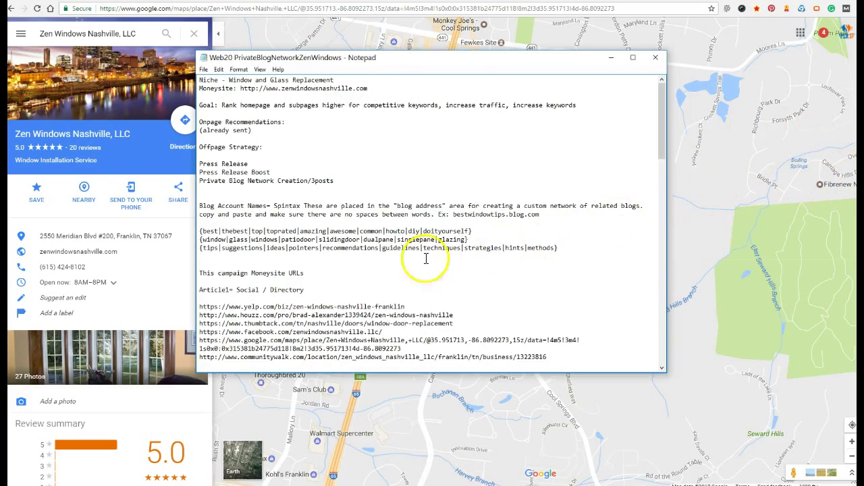
{"action": "scroll", "coordinate": [426, 259], "scroll_direction": "down", "scroll_amount": 4}
{"action": "scroll", "coordinate": [367, 270], "scroll_direction": "down", "scroll_amount": 4}
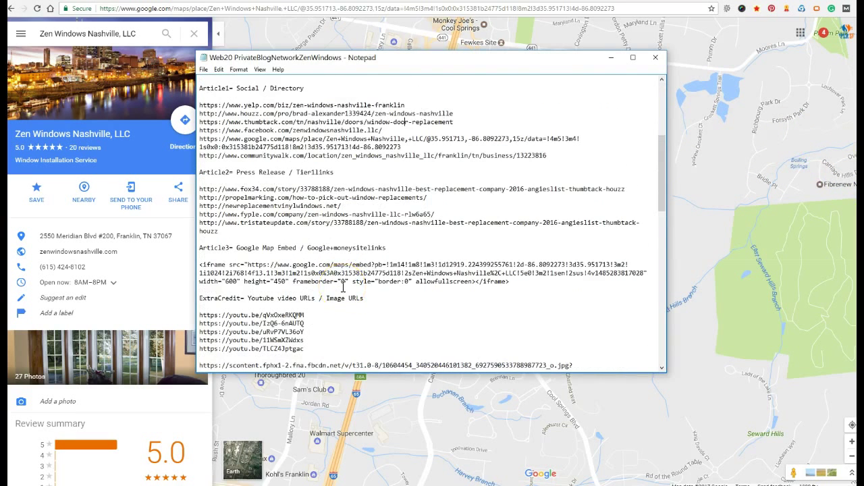
{"action": "scroll", "coordinate": [343, 287], "scroll_direction": "down", "scroll_amount": 1}
{"action": "left_click", "coordinate": [524, 259]}
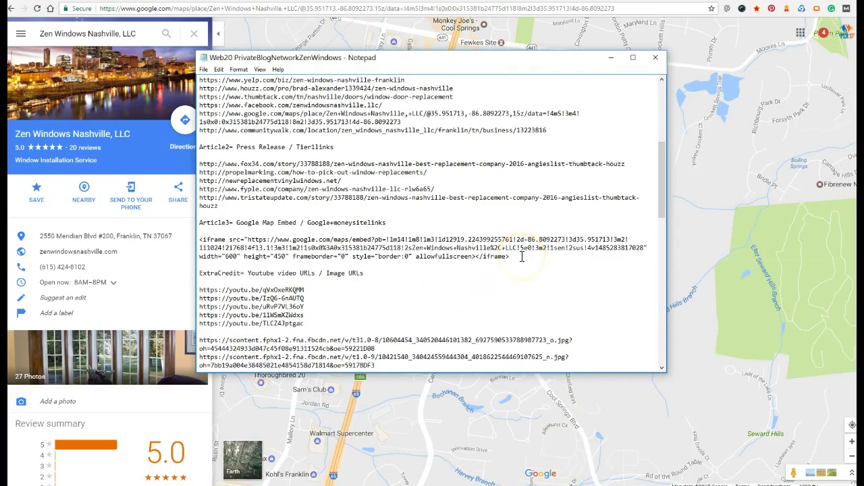
{"action": "key", "text": "Return"}
{"action": "key", "text": "Return"}
{"action": "key", "text": "ctrl+v"}
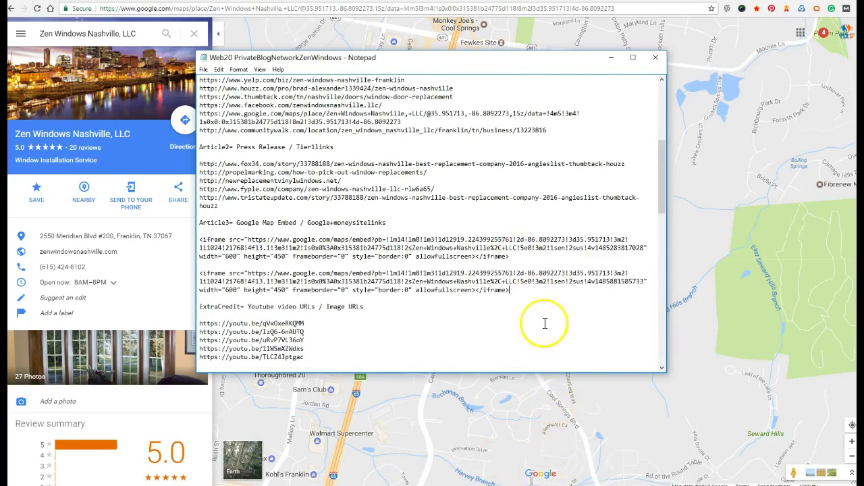
{"action": "left_click_drag", "start_coordinate": [510, 289], "coordinate": [199, 273]}
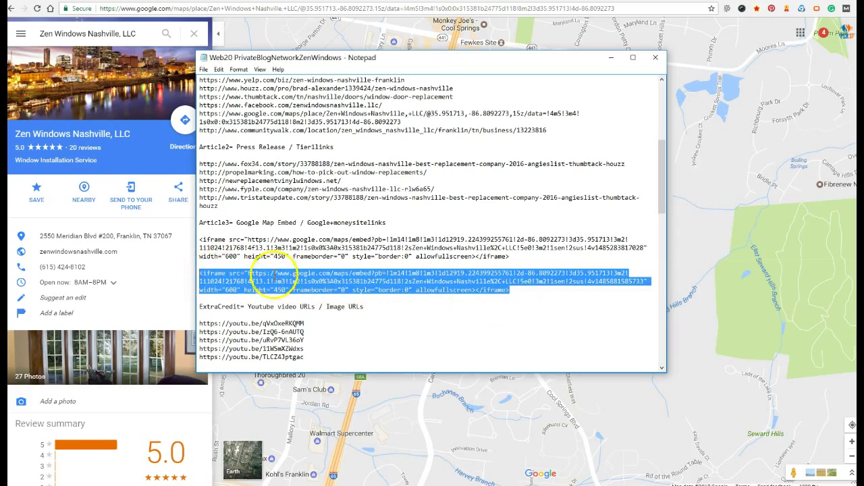
{"action": "key", "text": "Delete"}
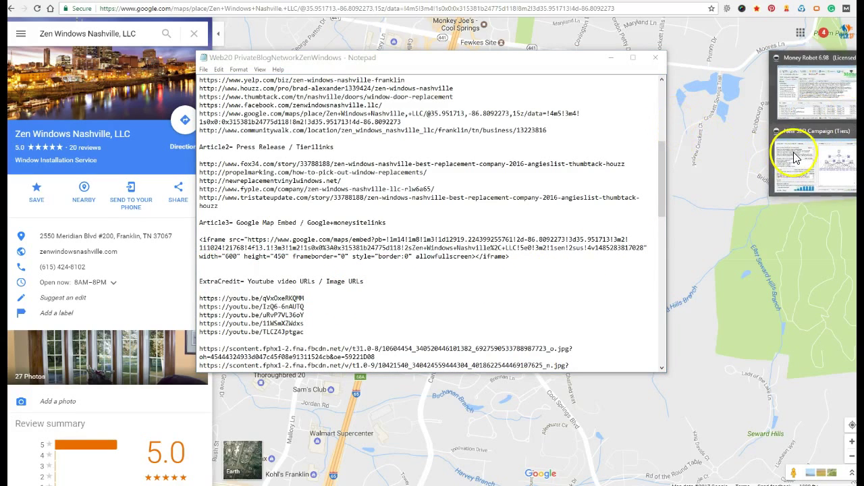
- In the New SEO Campaign window, check the map embed in the Article Body and open the YouTube link box
{"action": "left_click", "coordinate": [791, 145]}
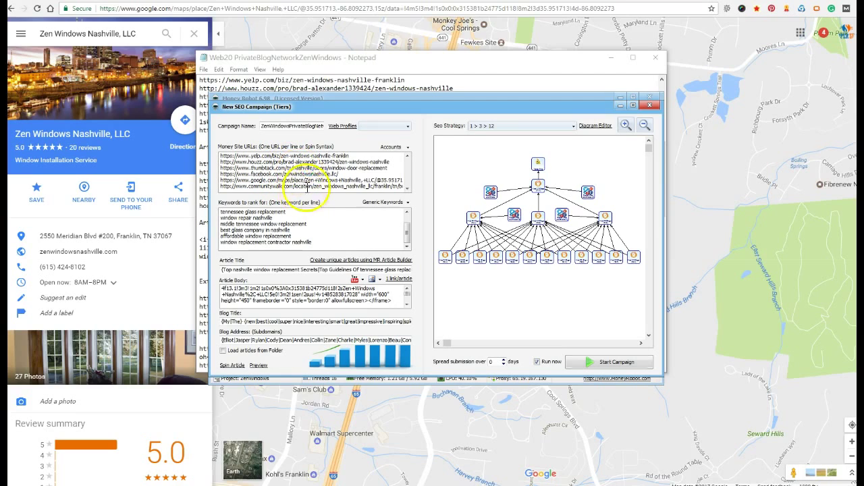
{"action": "left_click", "coordinate": [407, 289]}
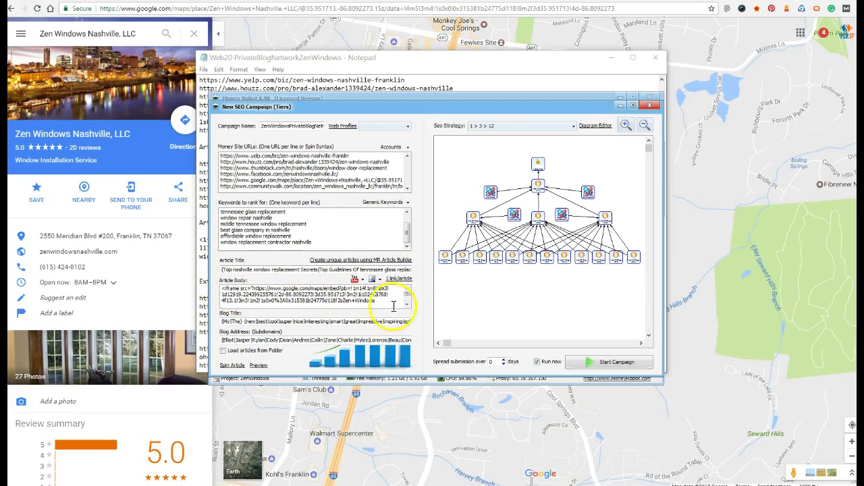
{"action": "left_click", "coordinate": [407, 305]}
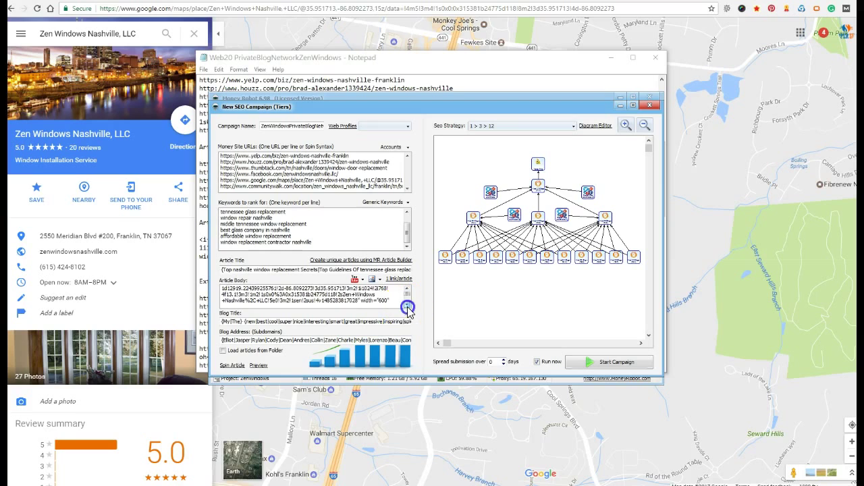
{"action": "left_click", "coordinate": [355, 280]}
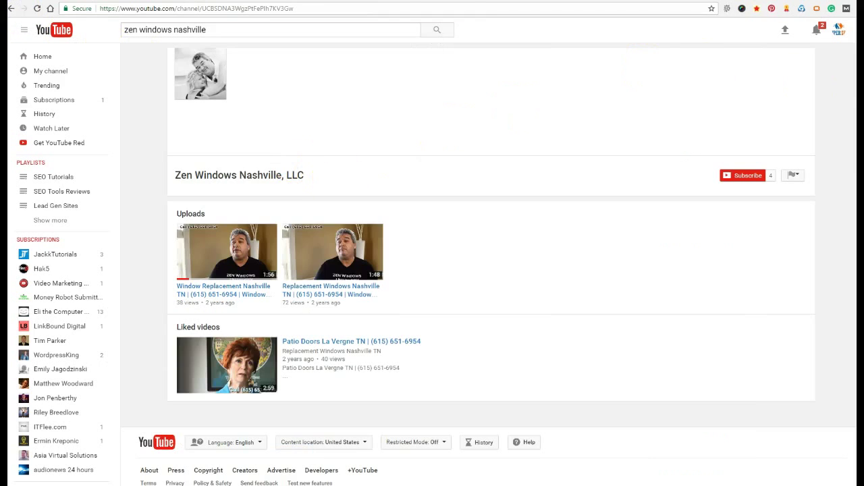
- Open the 'Replacement Windows Nashville TN' video from the business's YouTube channel
{"action": "left_click", "coordinate": [806, 169]}
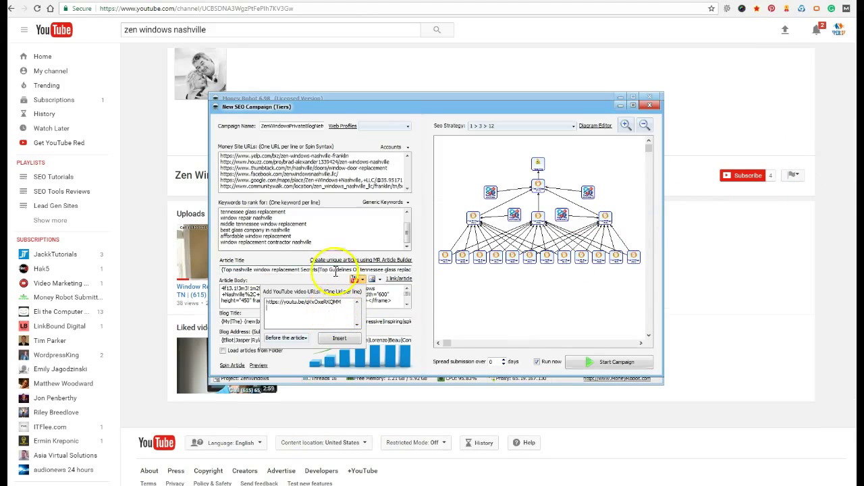
{"action": "left_click", "coordinate": [135, 162]}
{"action": "left_click", "coordinate": [343, 268]}
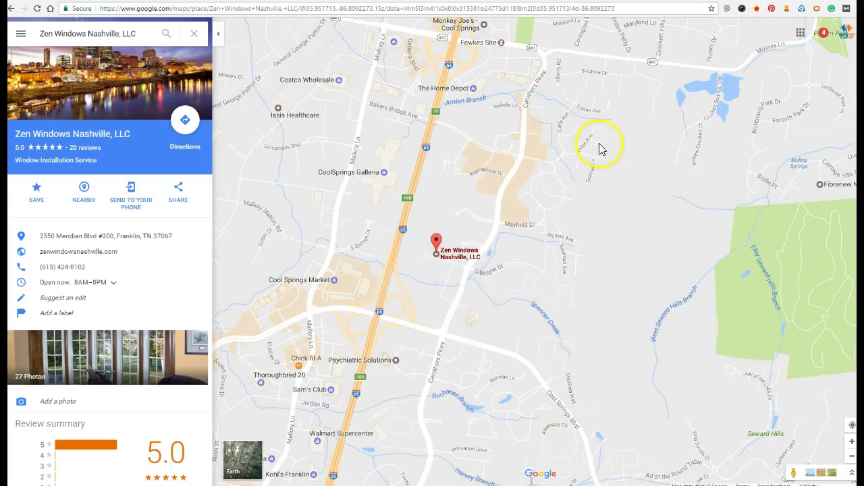
- Paste a second YouTube link into the video box and insert both videos 'After the article'
{"action": "left_click", "coordinate": [807, 169]}
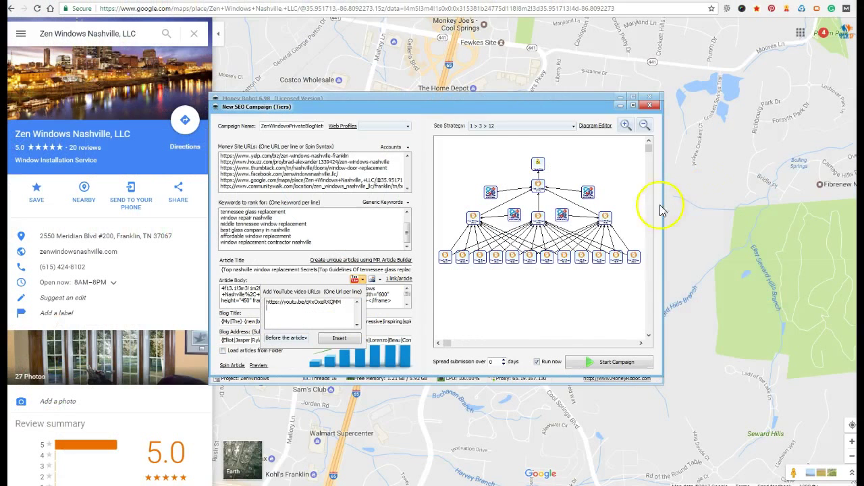
{"action": "left_click", "coordinate": [354, 278]}
{"action": "key", "text": "Return"}
{"action": "type", "text": "https://youtu.be/IzQF-6nAUTQ"}
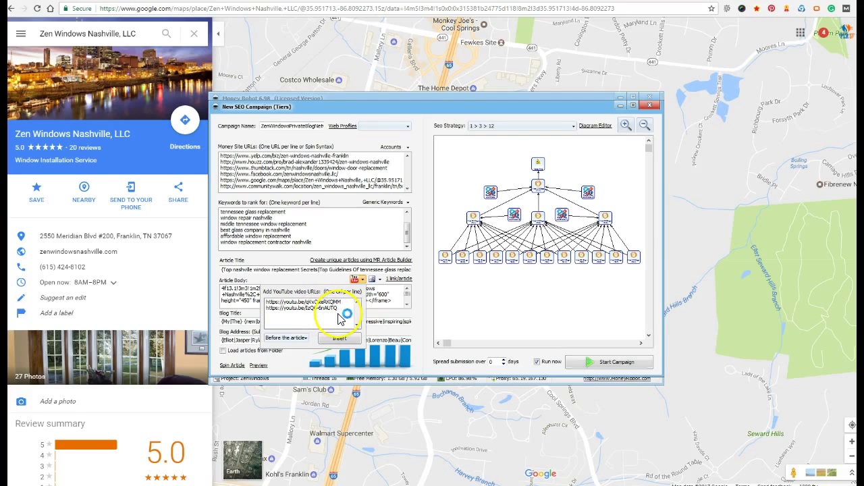
{"action": "left_click", "coordinate": [305, 337]}
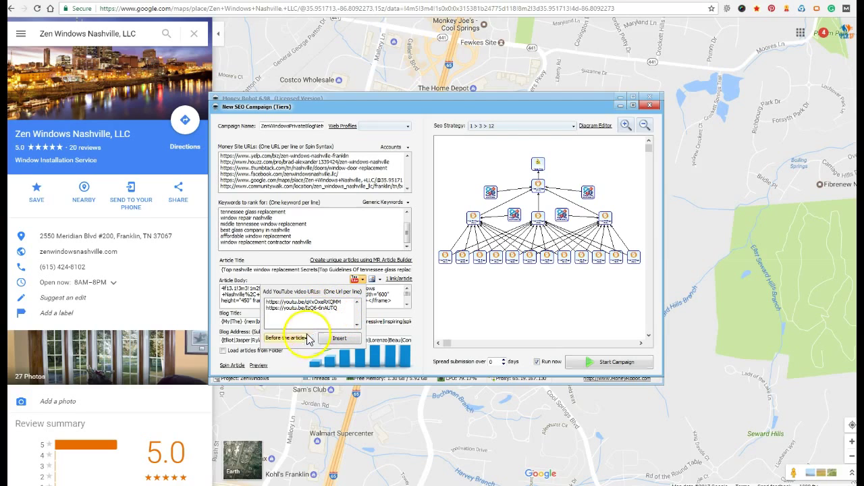
{"action": "left_click", "coordinate": [296, 356]}
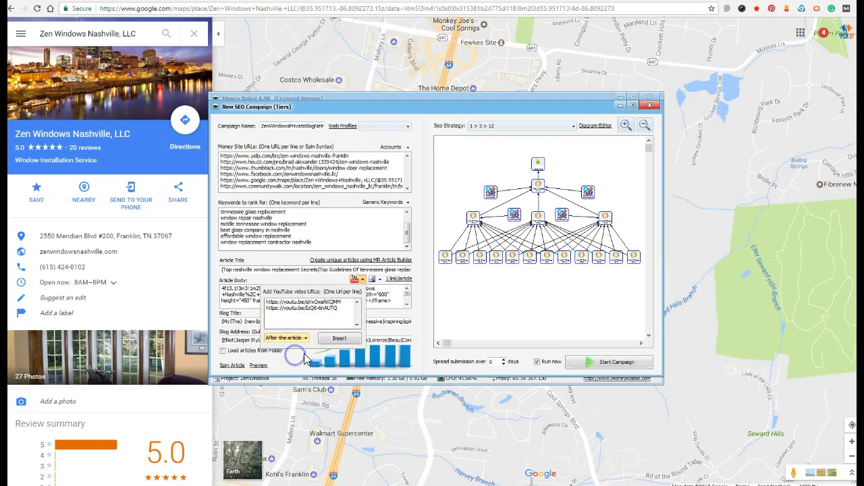
{"action": "left_click", "coordinate": [339, 343]}
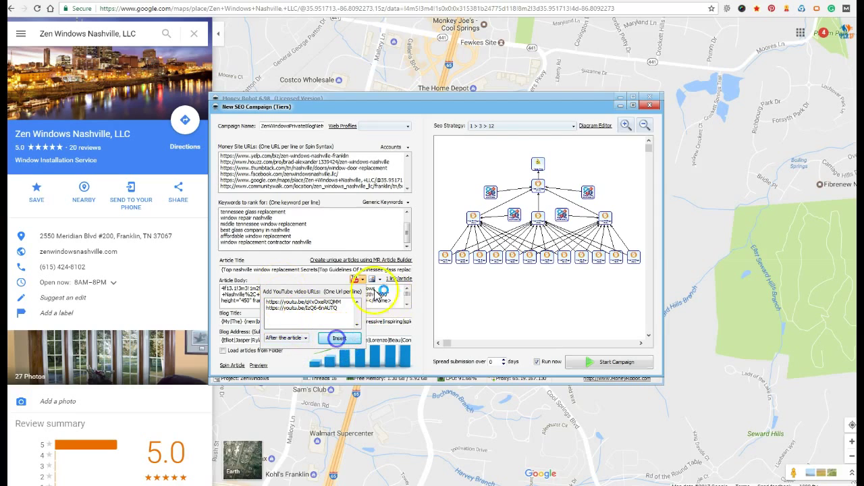
- Select the whole Blog Title spintax to review it, then return to the Notepad campaign notes
{"action": "left_click", "coordinate": [222, 322]}
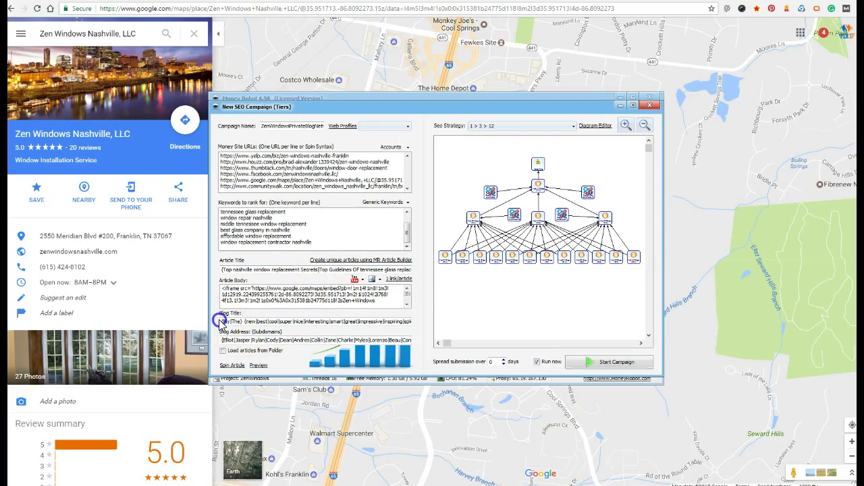
{"action": "left_click_drag", "start_coordinate": [233, 323], "coordinate": [471, 332]}
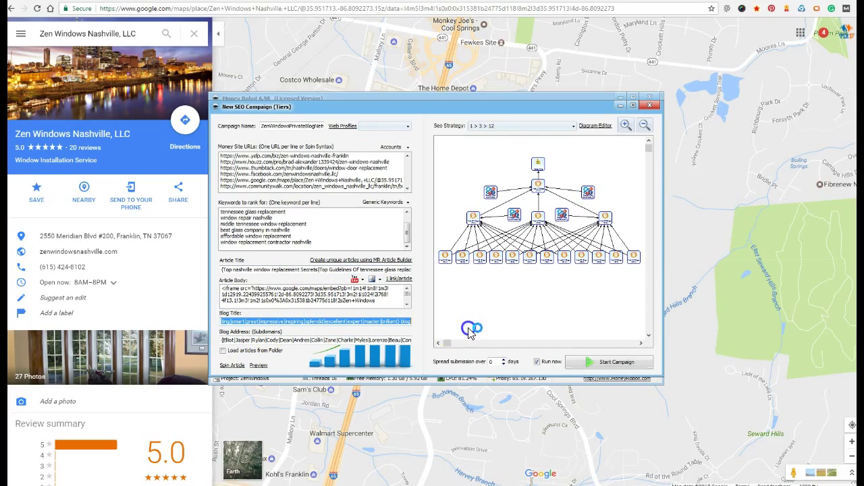
{"action": "left_click", "coordinate": [407, 322]}
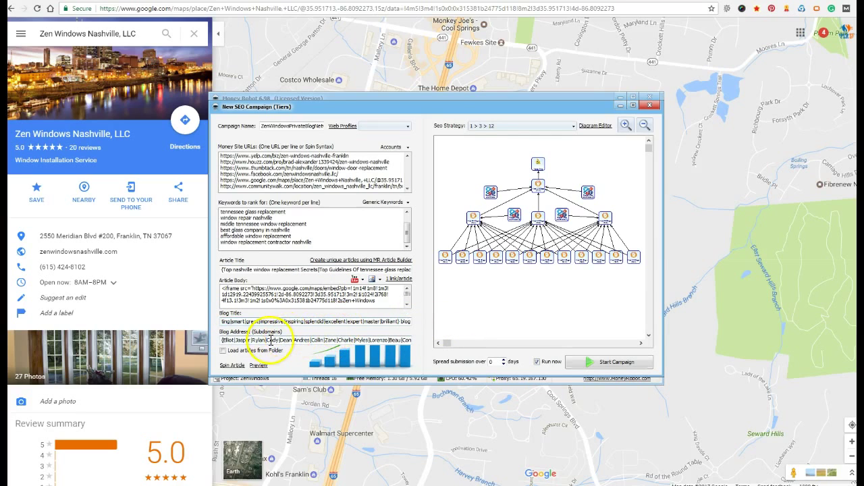
{"action": "key", "text": "alt+Tab"}
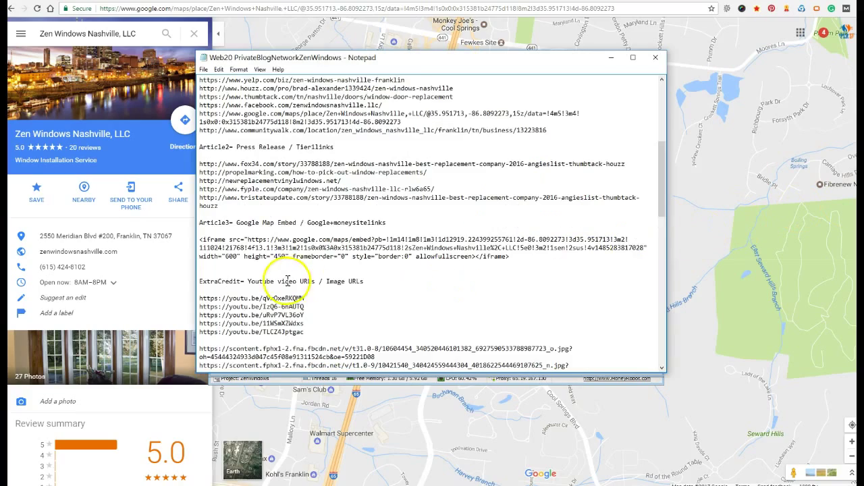
- Select the fourth ExtraCredit YouTube link, the one ending 11WSmXZWdxs, in the Notepad notes
{"action": "scroll", "coordinate": [287, 280], "scroll_direction": "down", "scroll_amount": 3}
{"action": "scroll", "coordinate": [287, 281], "scroll_direction": "down", "scroll_amount": 5}
{"action": "scroll", "coordinate": [287, 280], "scroll_direction": "down", "scroll_amount": 3}
{"action": "scroll", "coordinate": [285, 281], "scroll_direction": "down", "scroll_amount": 2}
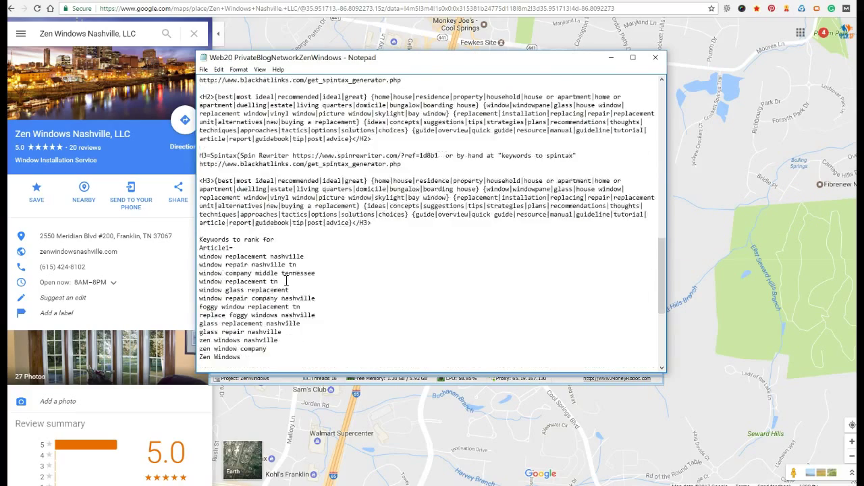
{"action": "scroll", "coordinate": [285, 280], "scroll_direction": "down", "scroll_amount": 8}
{"action": "scroll", "coordinate": [285, 281], "scroll_direction": "up", "scroll_amount": 9}
{"action": "scroll", "coordinate": [286, 281], "scroll_direction": "up", "scroll_amount": 6}
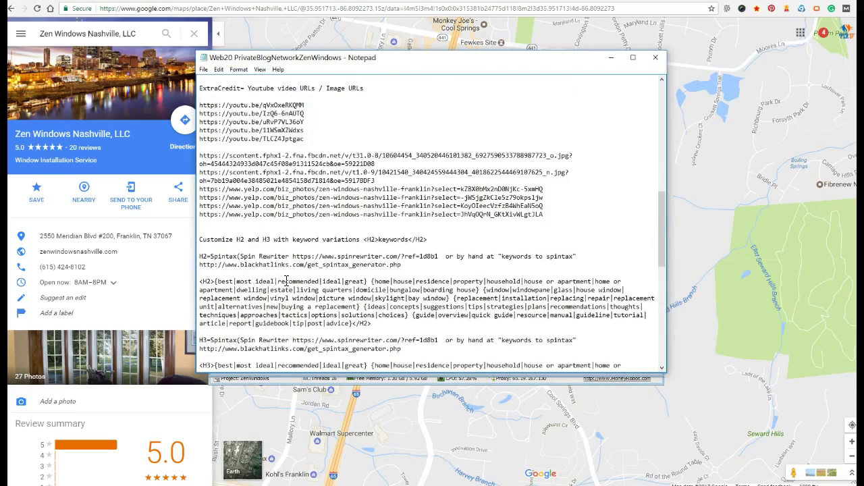
{"action": "scroll", "coordinate": [287, 281], "scroll_direction": "up", "scroll_amount": 3}
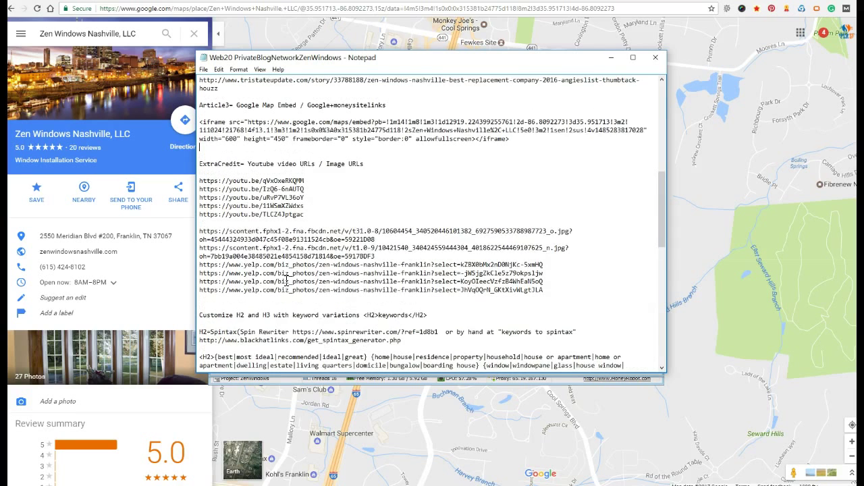
{"action": "scroll", "coordinate": [287, 281], "scroll_direction": "up", "scroll_amount": 1}
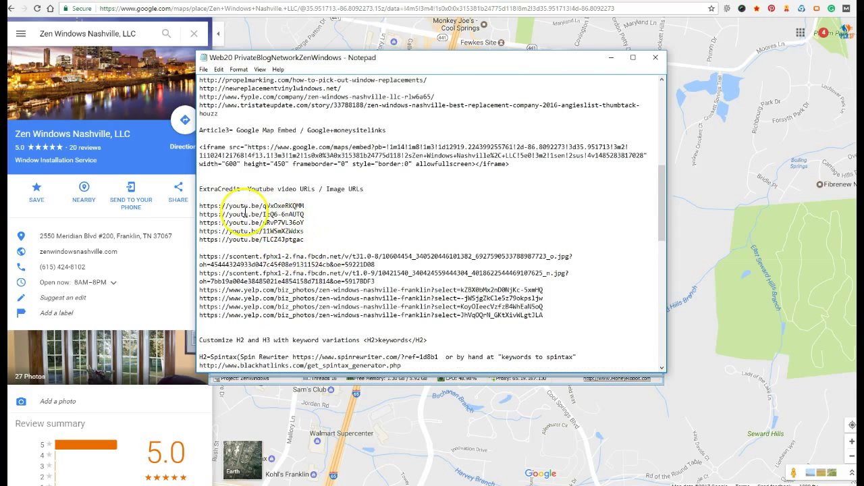
{"action": "left_click_drag", "start_coordinate": [200, 206], "coordinate": [302, 240]}
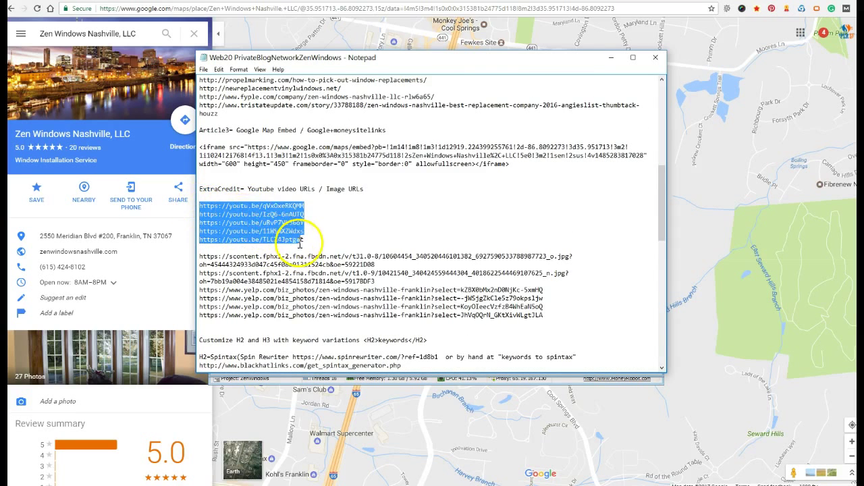
{"action": "left_click", "coordinate": [305, 206]}
{"action": "left_click_drag", "start_coordinate": [305, 206], "coordinate": [199, 206]}
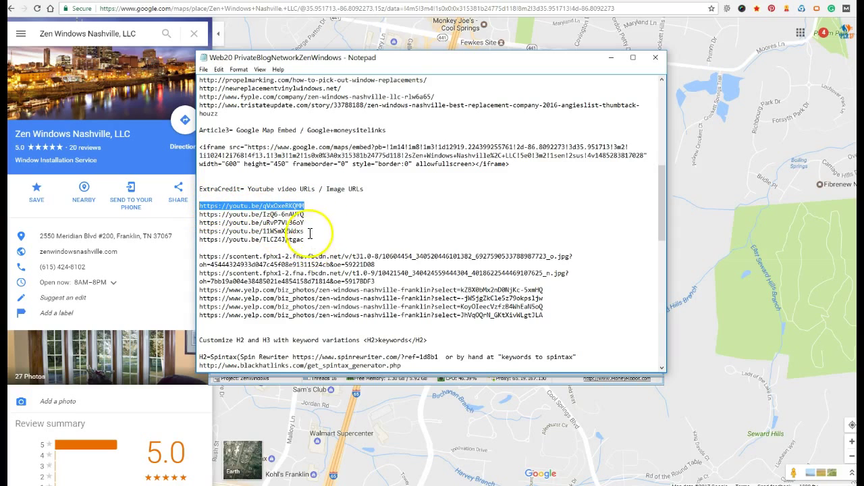
{"action": "left_click_drag", "start_coordinate": [305, 230], "coordinate": [200, 232]}
{"action": "key", "text": "ctrl+c"}
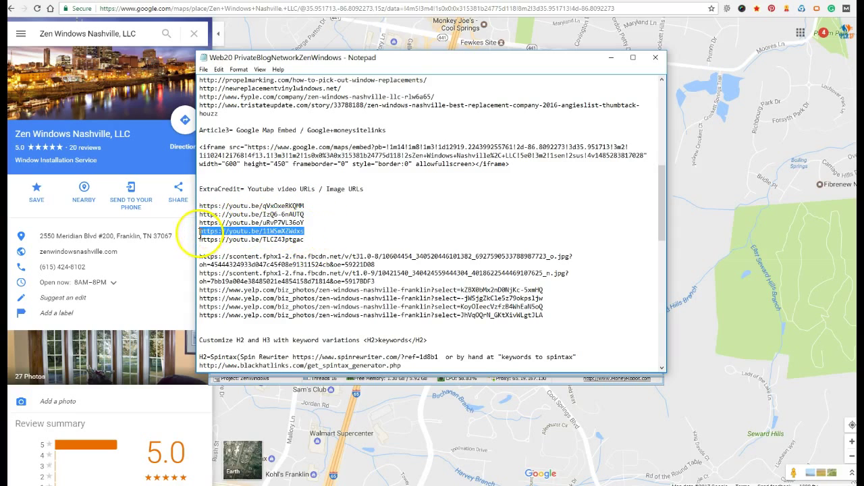
- Load the copied 11WSmXZWdxs link in a new tab to confirm the 'Lotus by Soft-Lite' video, then close it
{"action": "left_click", "coordinate": [459, 24]}
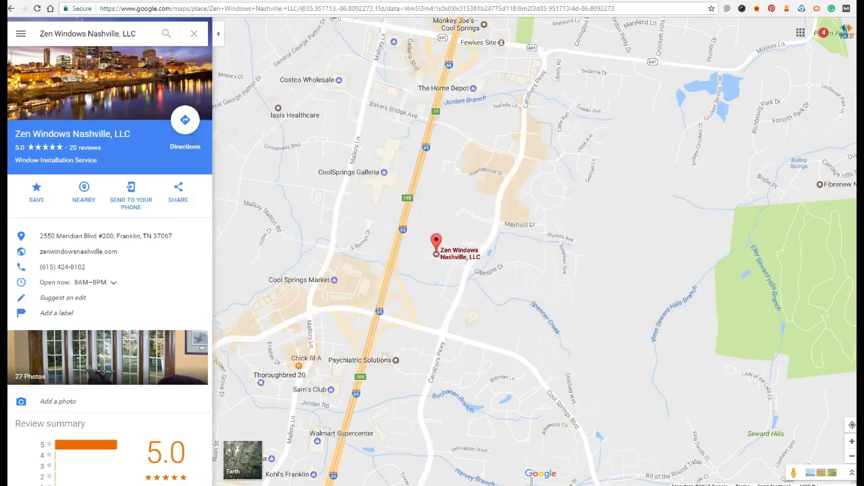
{"action": "key", "text": "ctrl+t"}
{"action": "key", "text": "ctrl+v"}
{"action": "key", "text": "Return"}
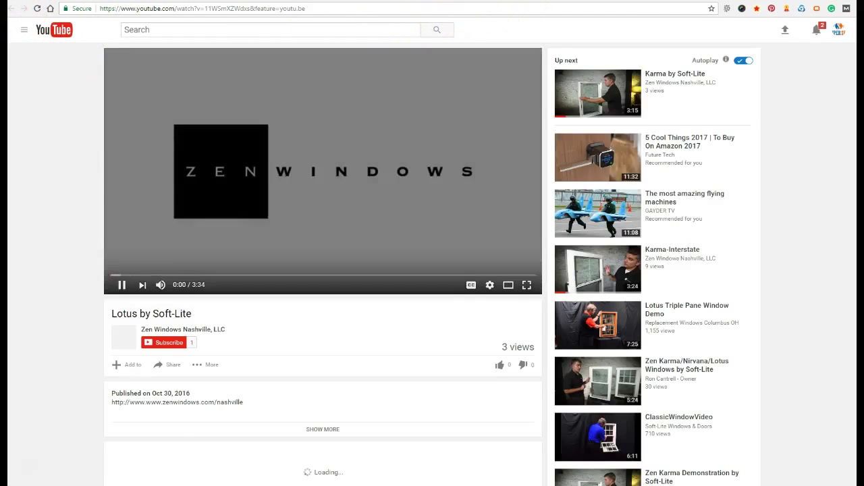
{"action": "key", "text": "ctrl+w"}
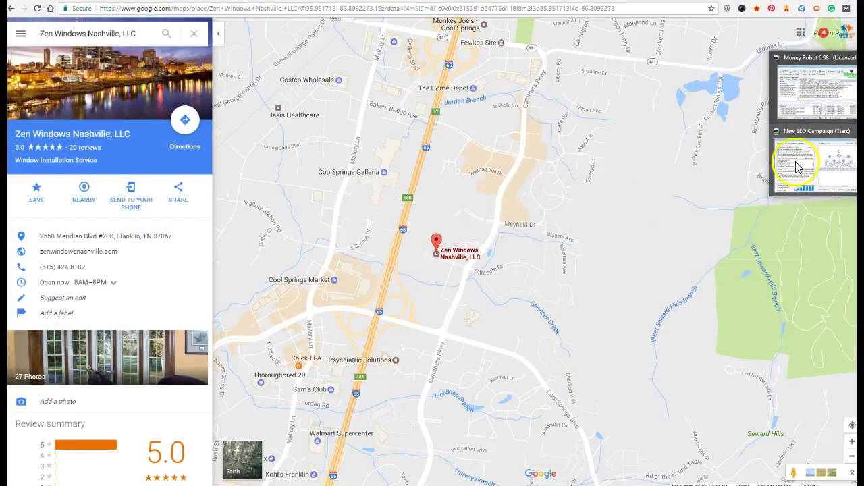
- Delete the first-name list from the Blog Address spintax, keeping only {0|1|2|3|4|5|6|7|8|9}
{"action": "left_click", "coordinate": [813, 160]}
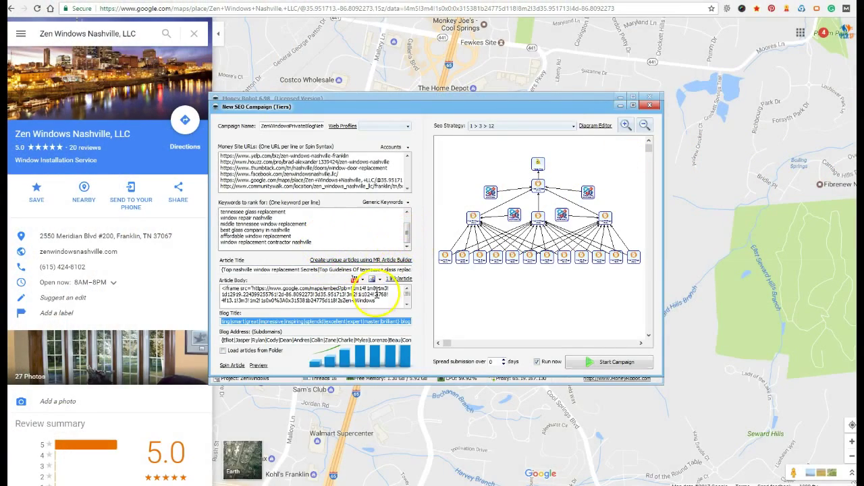
{"action": "left_click", "coordinate": [355, 279]}
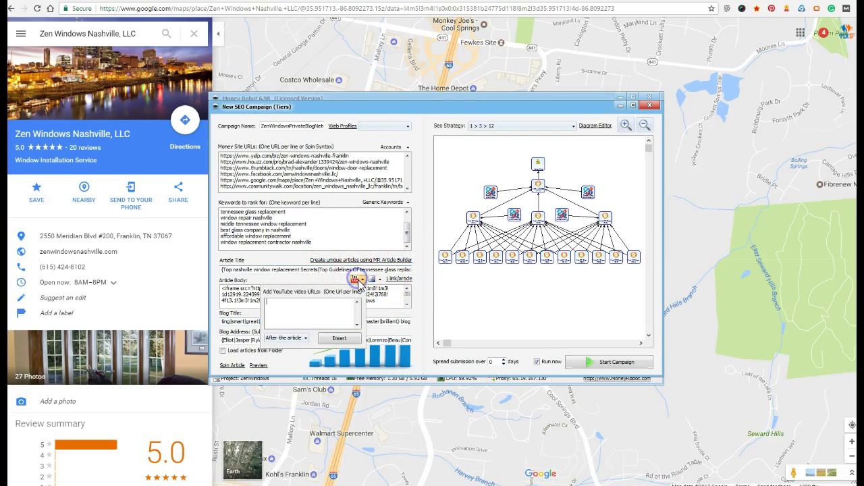
{"action": "left_click", "coordinate": [355, 279]}
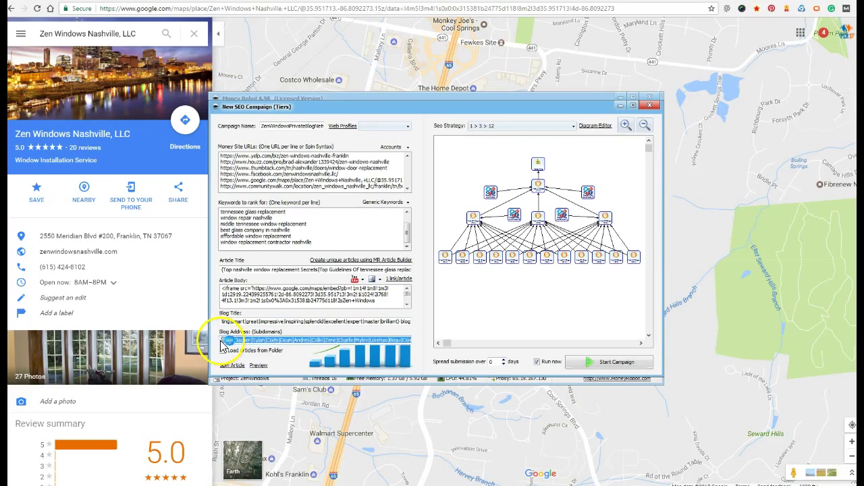
{"action": "mouse_move", "coordinate": [224, 341]}
{"action": "left_mouse_down"}
{"action": "mouse_move", "coordinate": [403, 349]}
{"action": "mouse_move", "coordinate": [396, 344]}
{"action": "left_mouse_up"}
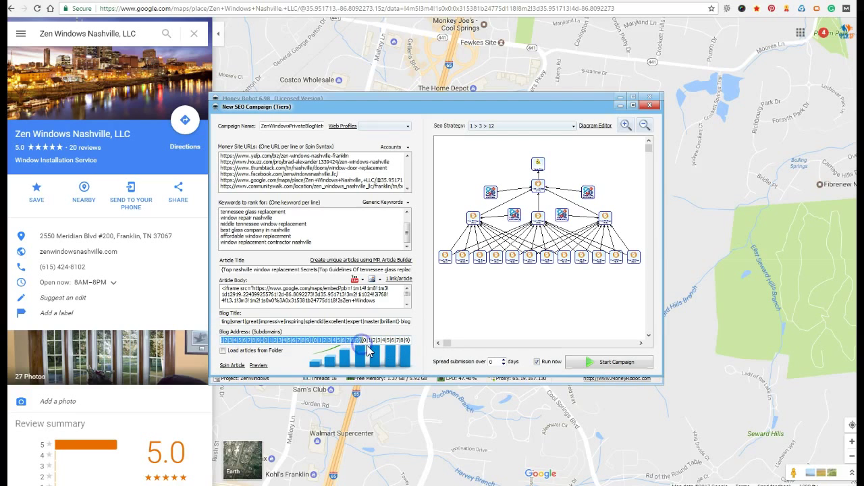
{"action": "key", "text": "BackSpace"}
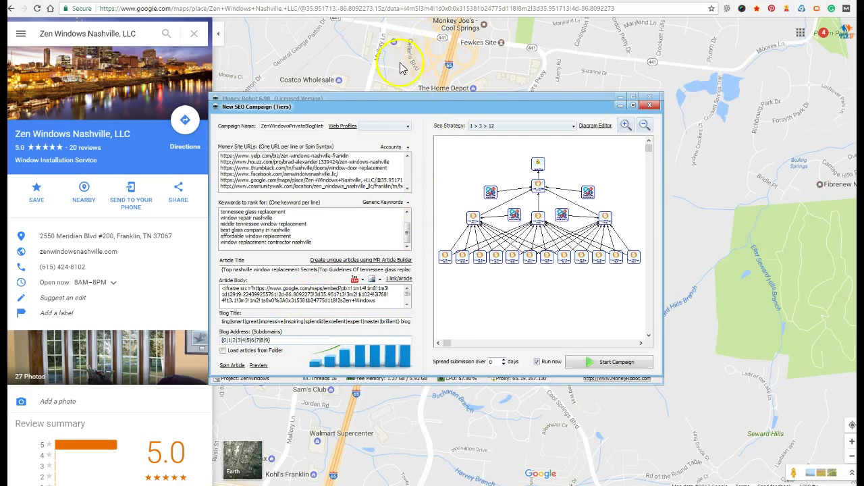
- Scroll the Notepad notes to the top and select the {best|thebest|top|…|doityourself} spintax line
{"action": "key", "text": "alt+Tab"}
{"action": "scroll", "coordinate": [353, 247], "scroll_direction": "down", "scroll_amount": 8}
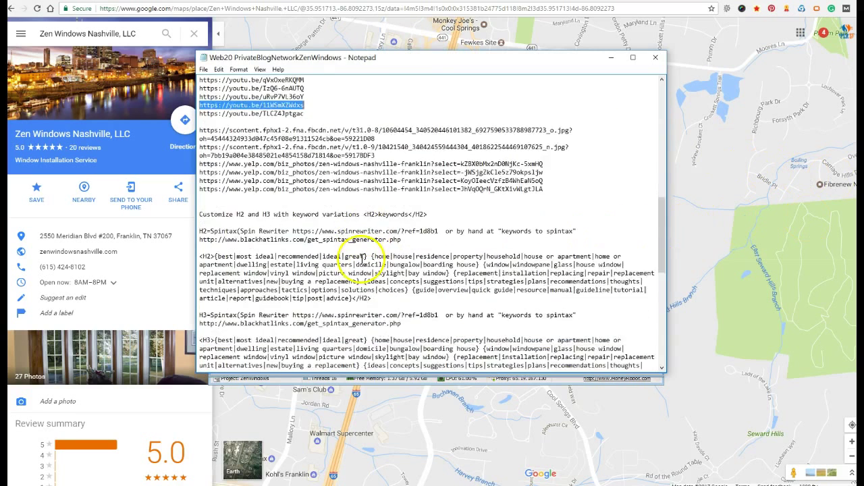
{"action": "scroll", "coordinate": [353, 247], "scroll_direction": "down", "scroll_amount": 5}
{"action": "scroll", "coordinate": [284, 238], "scroll_direction": "down", "scroll_amount": 7}
{"action": "scroll", "coordinate": [284, 237], "scroll_direction": "up", "scroll_amount": 8}
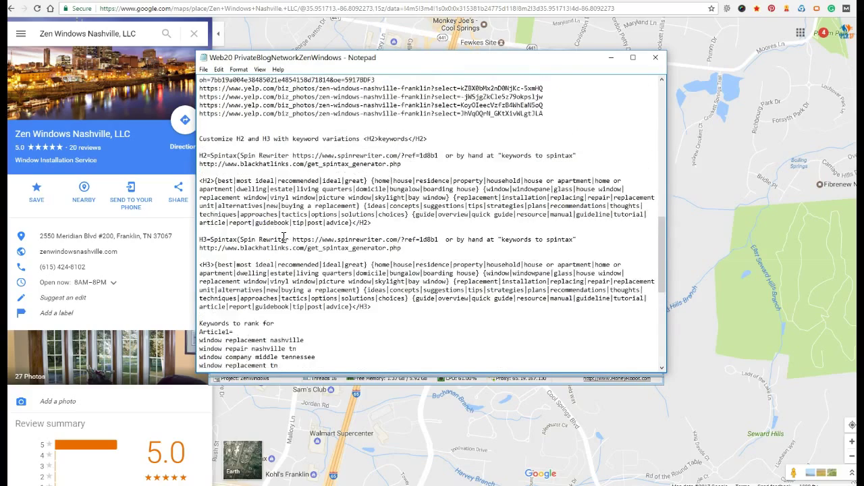
{"action": "scroll", "coordinate": [283, 238], "scroll_direction": "up", "scroll_amount": 5}
{"action": "scroll", "coordinate": [284, 239], "scroll_direction": "up", "scroll_amount": 4}
{"action": "scroll", "coordinate": [284, 238], "scroll_direction": "up", "scroll_amount": 7}
{"action": "scroll", "coordinate": [284, 238], "scroll_direction": "up", "scroll_amount": 3}
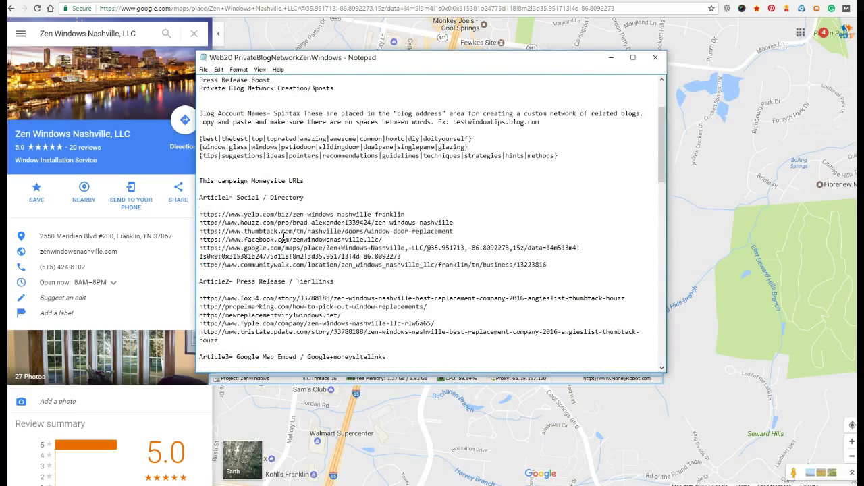
{"action": "scroll", "coordinate": [284, 237], "scroll_direction": "up", "scroll_amount": 3}
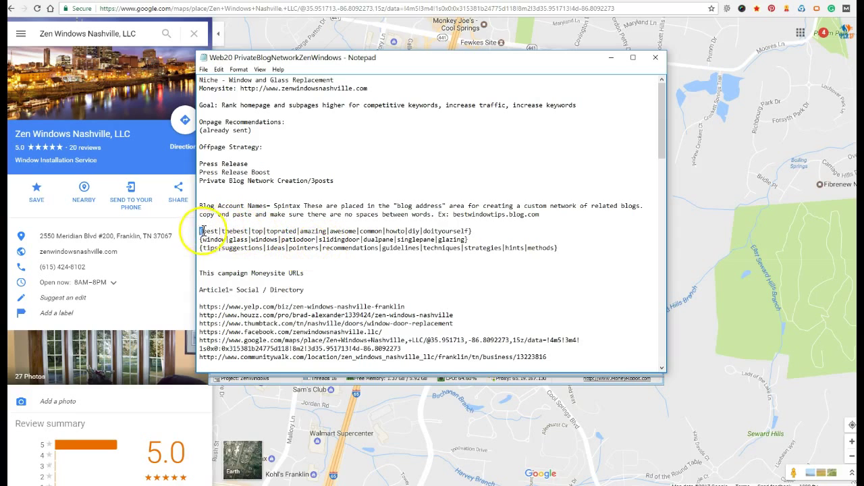
{"action": "left_click_drag", "start_coordinate": [200, 231], "coordinate": [476, 231]}
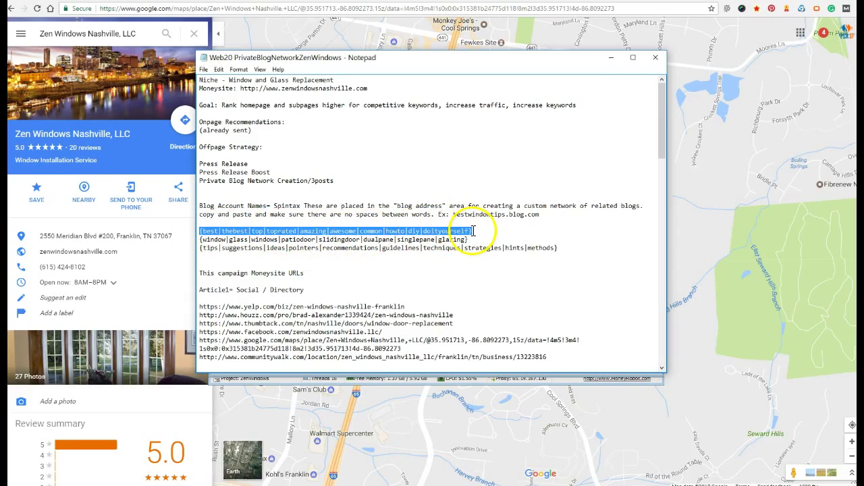
{"action": "mouse_move", "coordinate": [803, 471]}
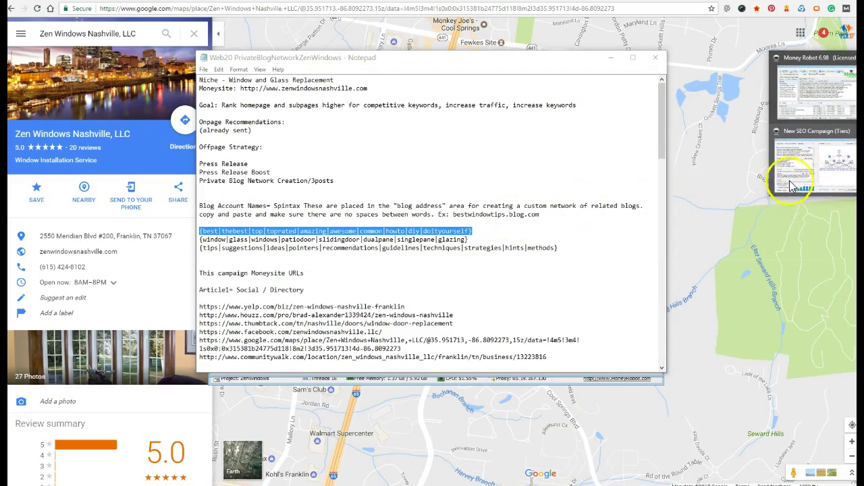
- Append the {window|...} spintax word group from the notes to the Blog Address field
{"action": "left_click", "coordinate": [807, 162]}
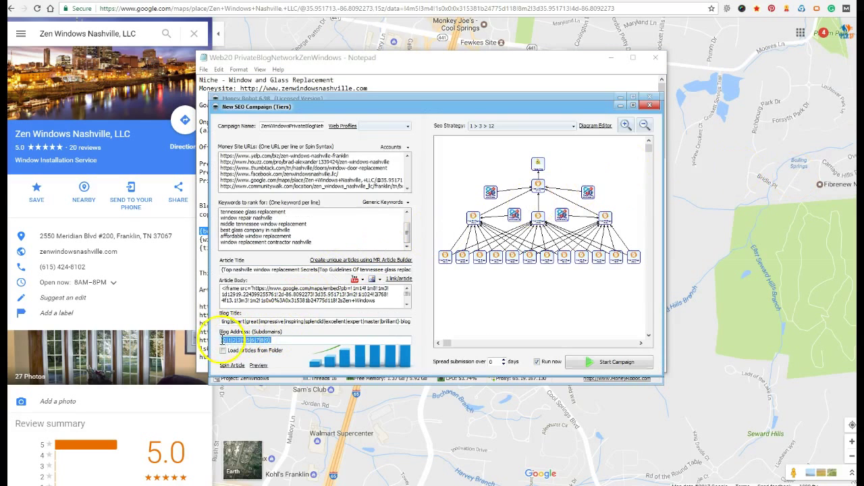
{"action": "key", "text": "ctrl+v"}
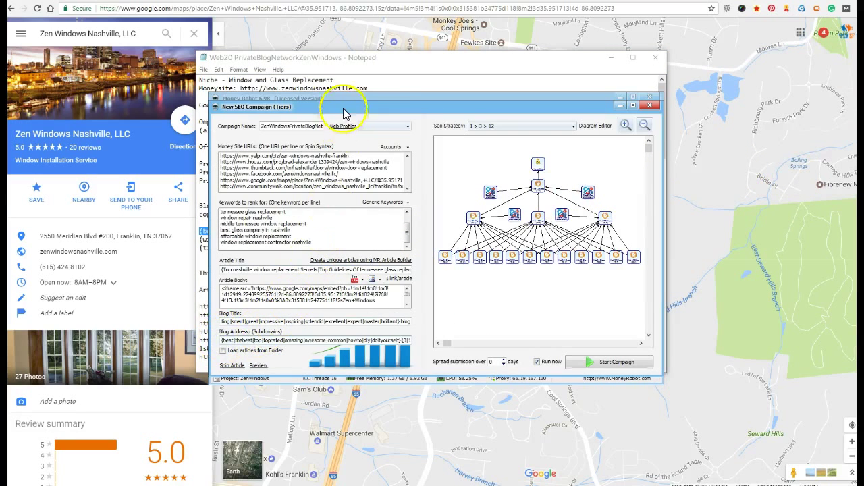
{"action": "left_click", "coordinate": [384, 83]}
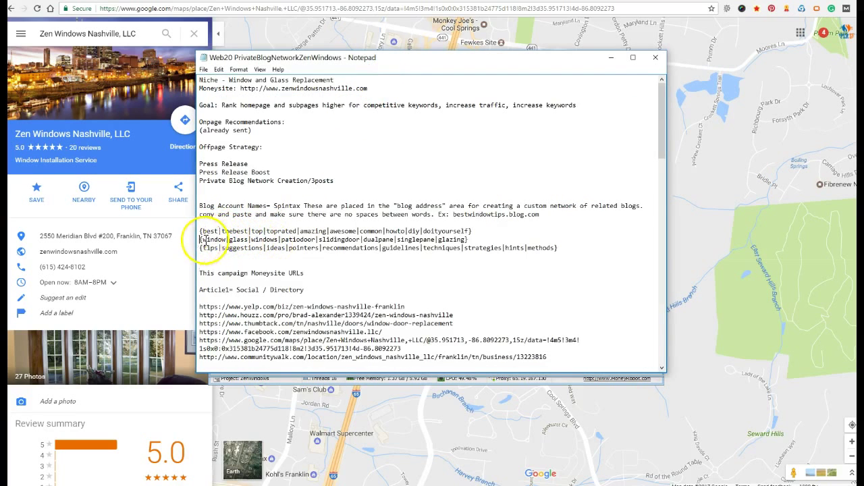
{"action": "left_click_drag", "start_coordinate": [200, 239], "coordinate": [471, 240]}
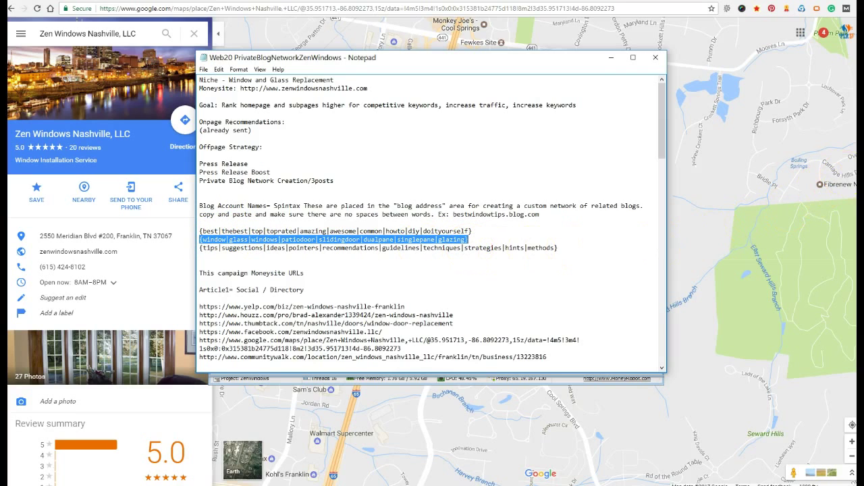
{"action": "left_click", "coordinate": [797, 166]}
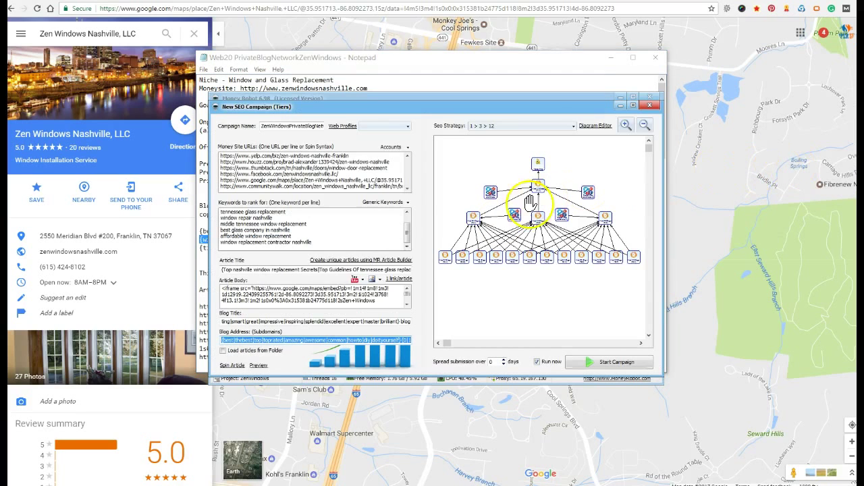
{"action": "left_click", "coordinate": [352, 340]}
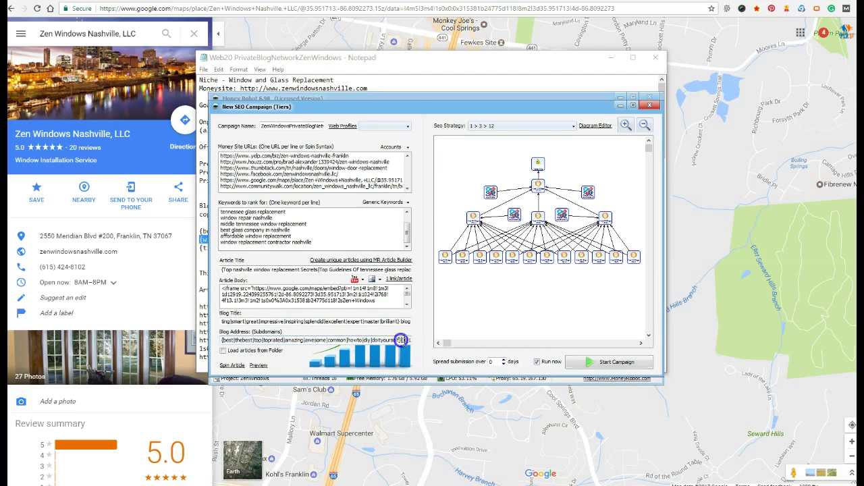
{"action": "key", "text": "End"}
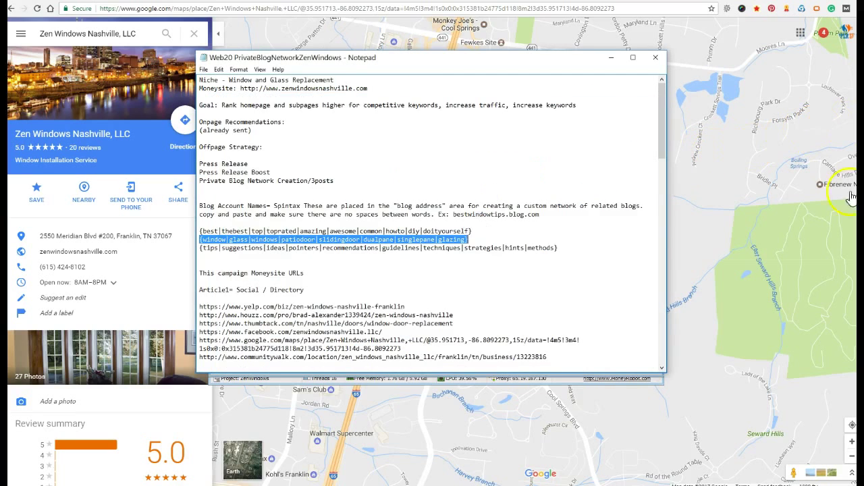
- Append the {tips|...} spintax word group to the Blog Address field
{"action": "left_click_drag", "start_coordinate": [200, 248], "coordinate": [514, 256]}
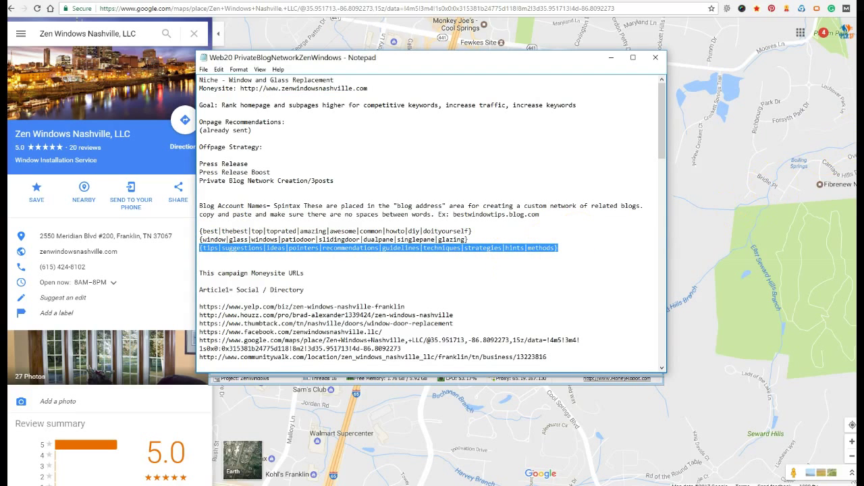
{"action": "left_click", "coordinate": [815, 180]}
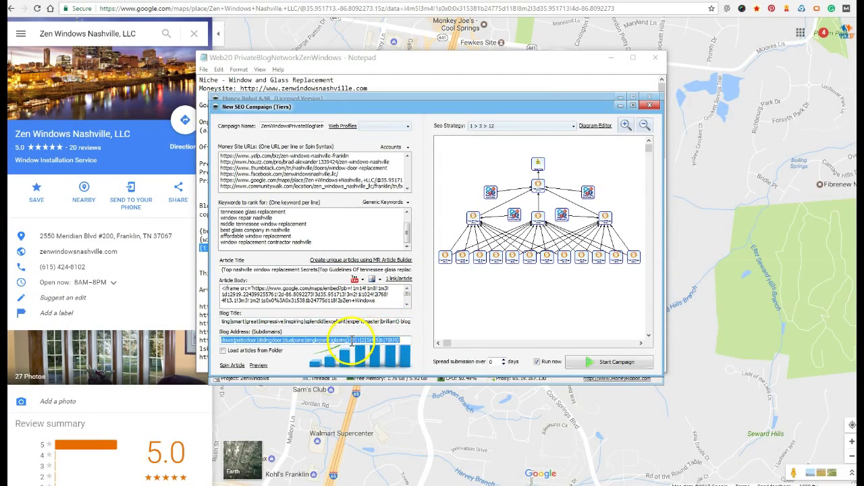
{"action": "key", "text": "BackSpace"}
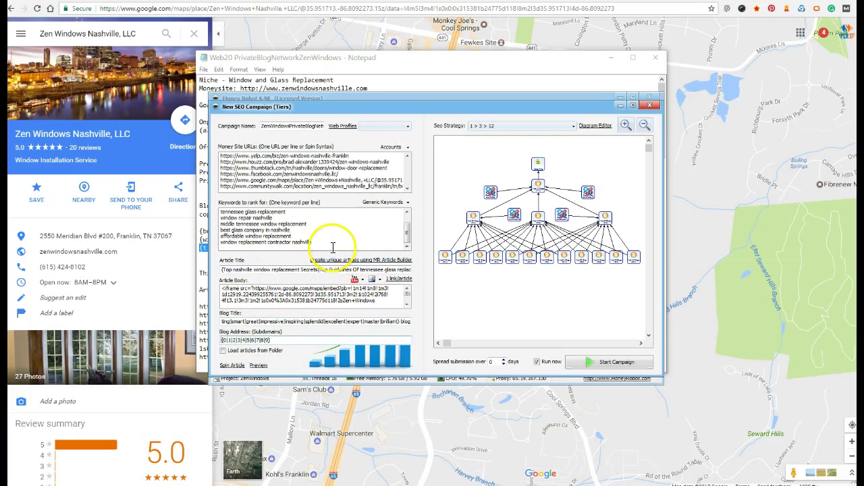
- Add a blank line above the map embed and copy the H2 spintax heading from the notes
{"action": "left_click", "coordinate": [224, 289]}
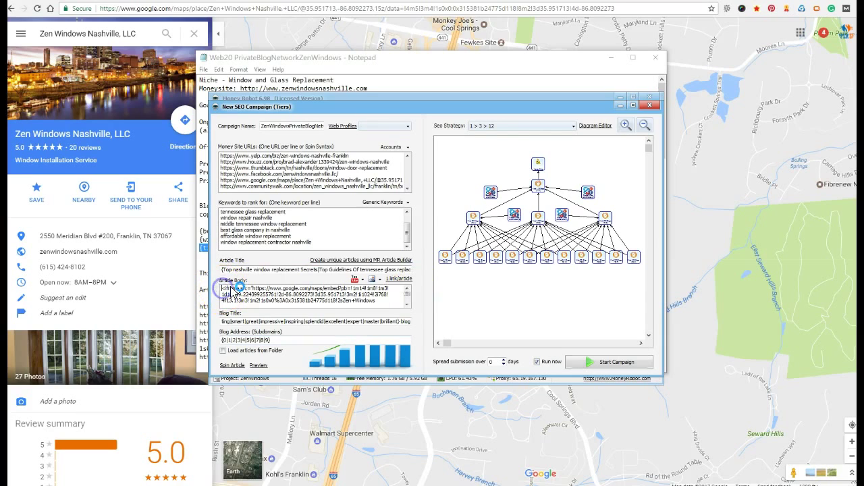
{"action": "key", "text": "Return"}
{"action": "key", "text": "Return"}
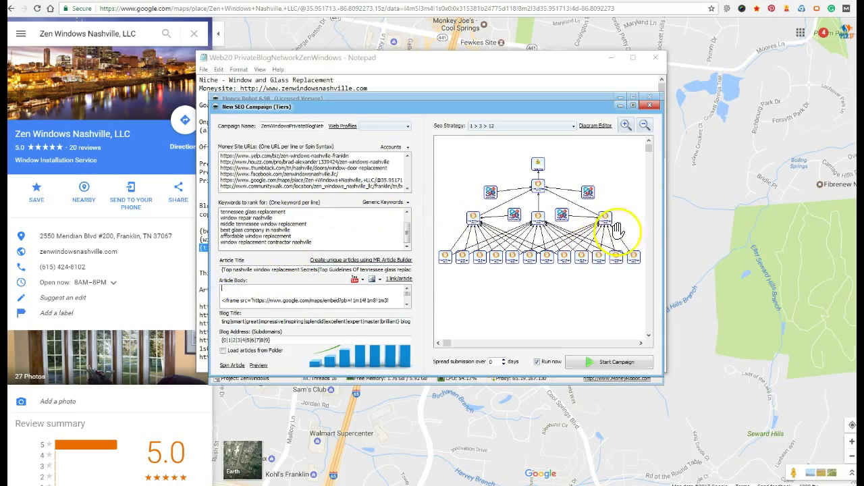
{"action": "key", "text": "alt+Tab"}
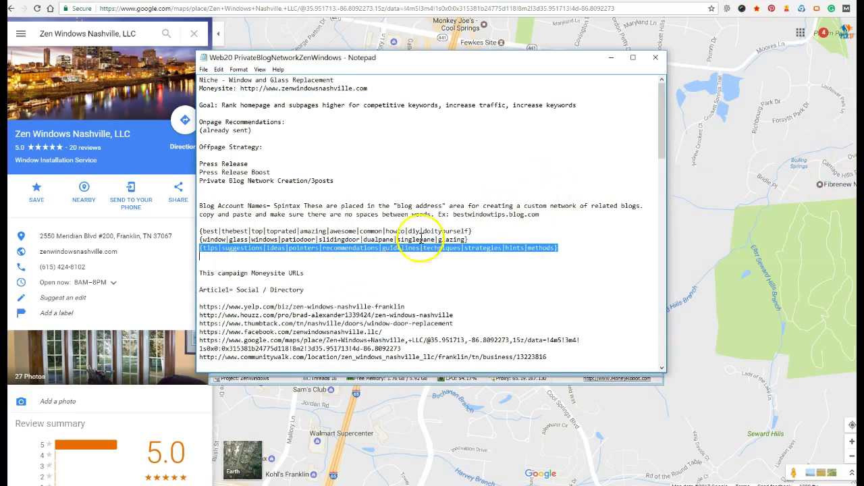
{"action": "scroll", "coordinate": [420, 239], "scroll_direction": "down", "scroll_amount": 2}
{"action": "scroll", "coordinate": [357, 284], "scroll_direction": "down", "scroll_amount": 3}
{"action": "scroll", "coordinate": [328, 257], "scroll_direction": "down", "scroll_amount": 3}
{"action": "scroll", "coordinate": [317, 261], "scroll_direction": "down", "scroll_amount": 2}
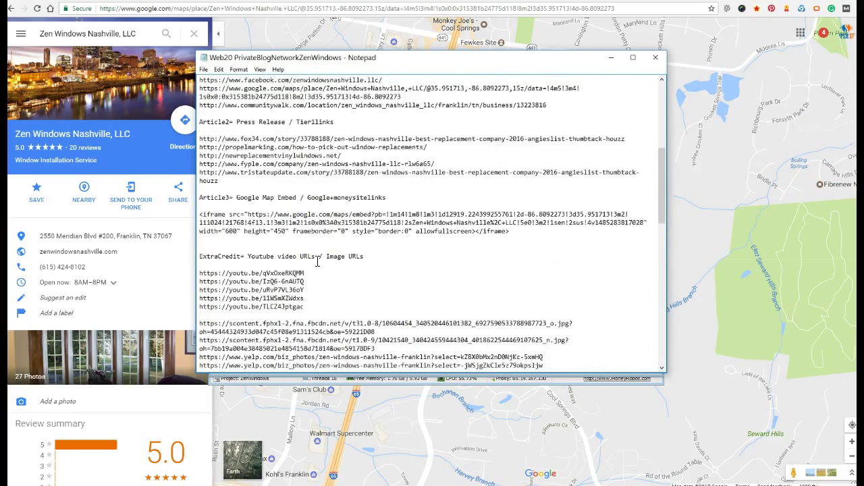
{"action": "scroll", "coordinate": [317, 261], "scroll_direction": "down", "scroll_amount": 2}
{"action": "scroll", "coordinate": [317, 261], "scroll_direction": "down", "scroll_amount": 4}
{"action": "scroll", "coordinate": [318, 261], "scroll_direction": "down", "scroll_amount": 3}
{"action": "left_click", "coordinate": [199, 228]}
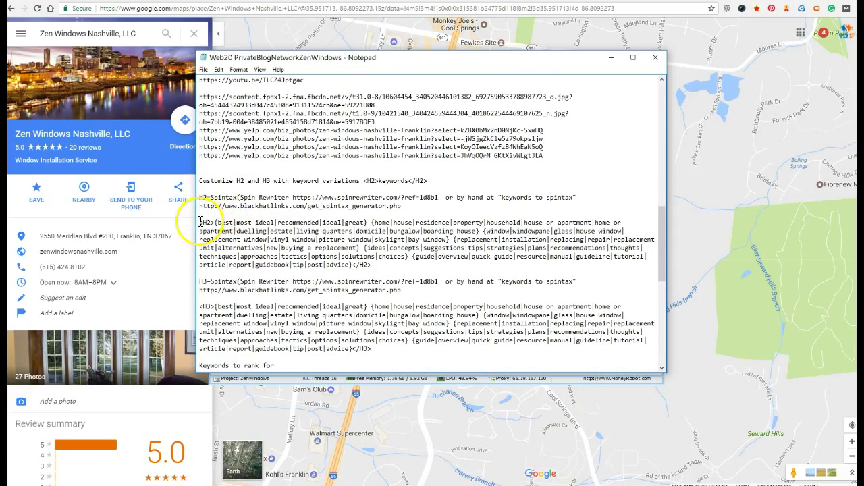
{"action": "mouse_move", "coordinate": [207, 227]}
{"action": "left_mouse_down"}
{"action": "mouse_move", "coordinate": [183, 222]}
{"action": "mouse_move", "coordinate": [371, 265]}
{"action": "left_mouse_up"}
{"action": "left_click", "coordinate": [200, 221]}
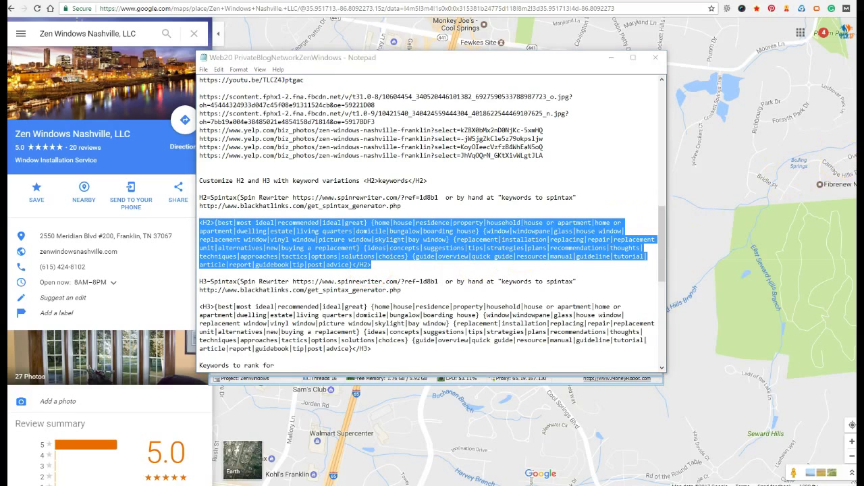
- Paste the H3 spintax heading after the Google map embed in the article body
{"action": "left_click", "coordinate": [814, 175]}
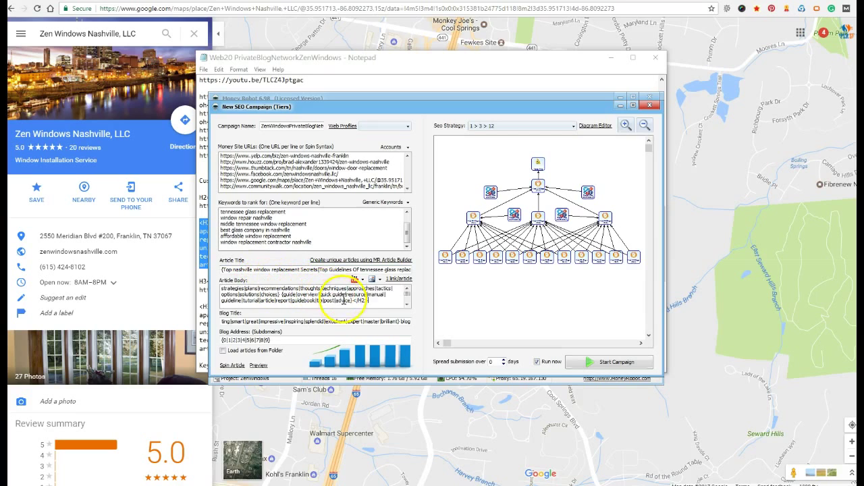
{"action": "left_click", "coordinate": [407, 305]}
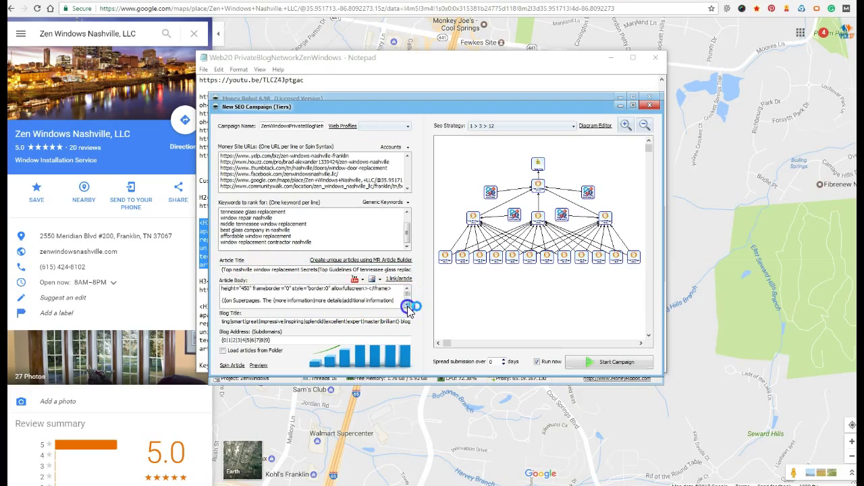
{"action": "left_click", "coordinate": [407, 297]}
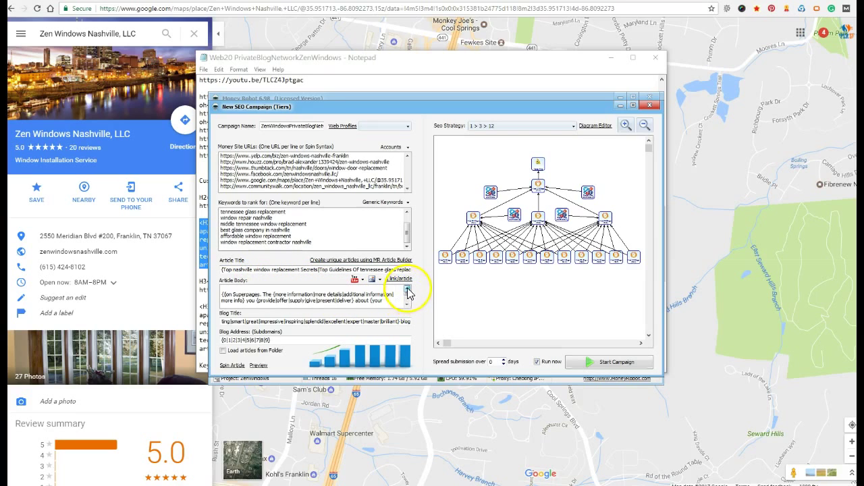
{"action": "left_click", "coordinate": [408, 303]}
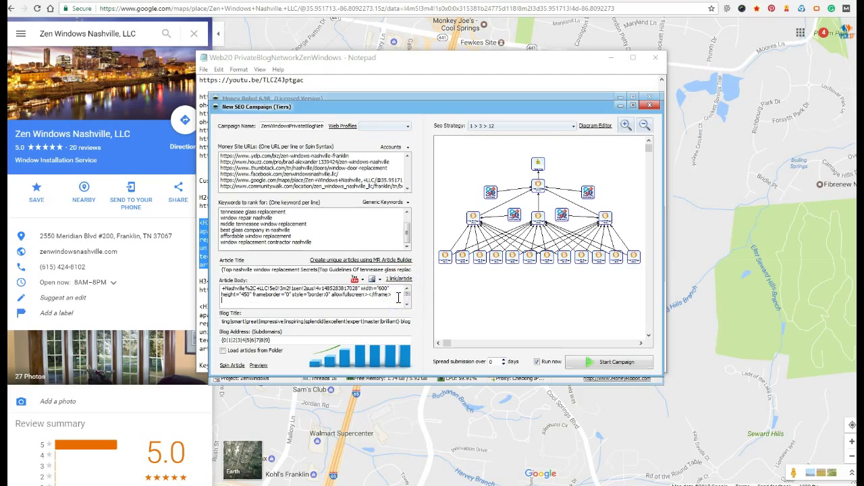
{"action": "left_click", "coordinate": [407, 304]}
{"action": "key", "text": "alt+Tab"}
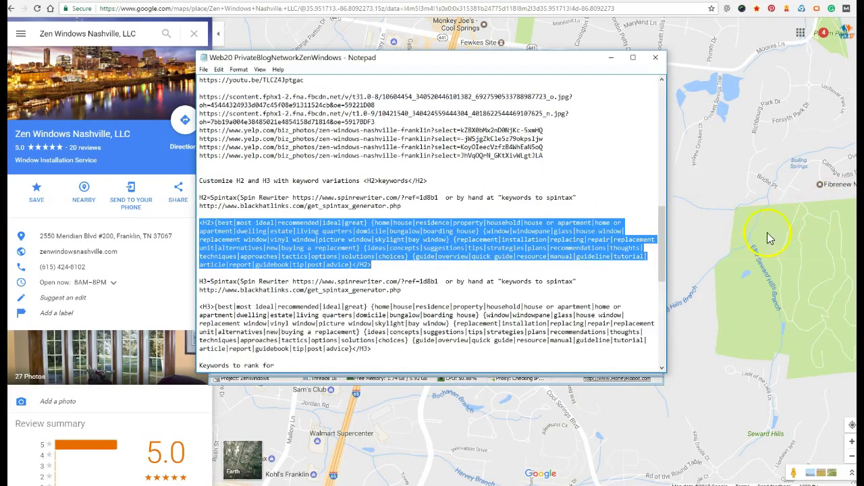
{"action": "left_click", "coordinate": [202, 304]}
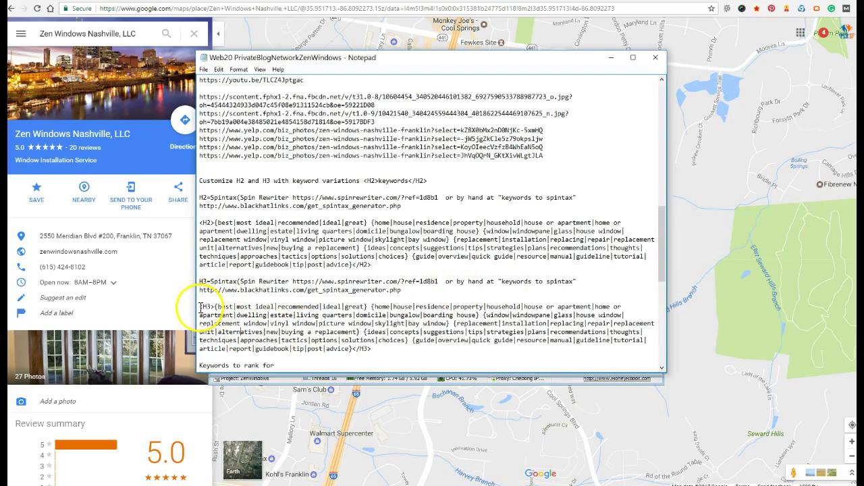
{"action": "left_click_drag", "start_coordinate": [201, 307], "coordinate": [370, 353]}
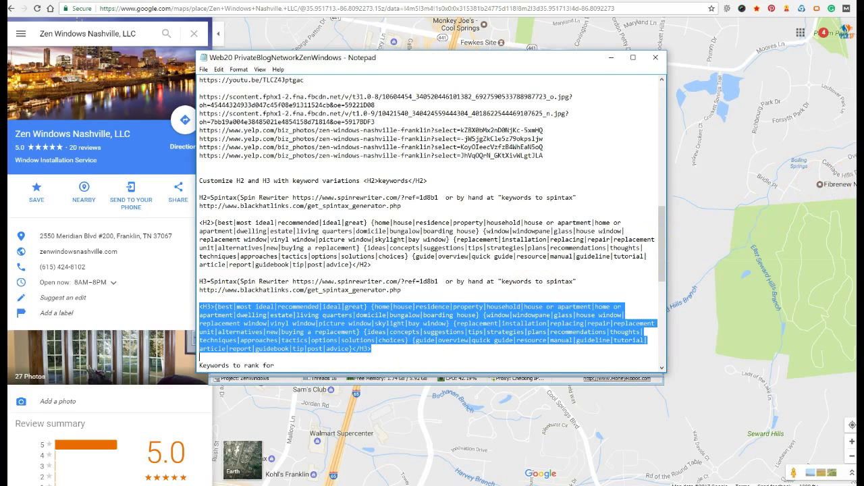
{"action": "left_click", "coordinate": [804, 165]}
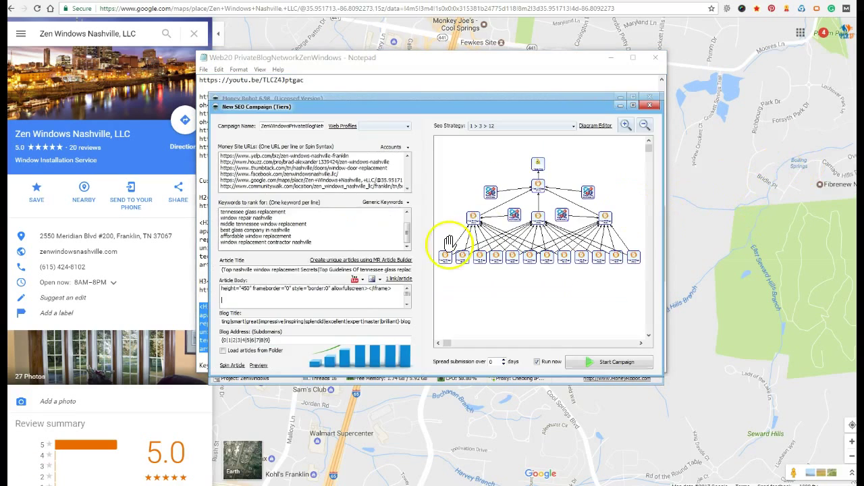
{"action": "left_click", "coordinate": [288, 291]}
{"action": "key", "text": "ctrl+v"}
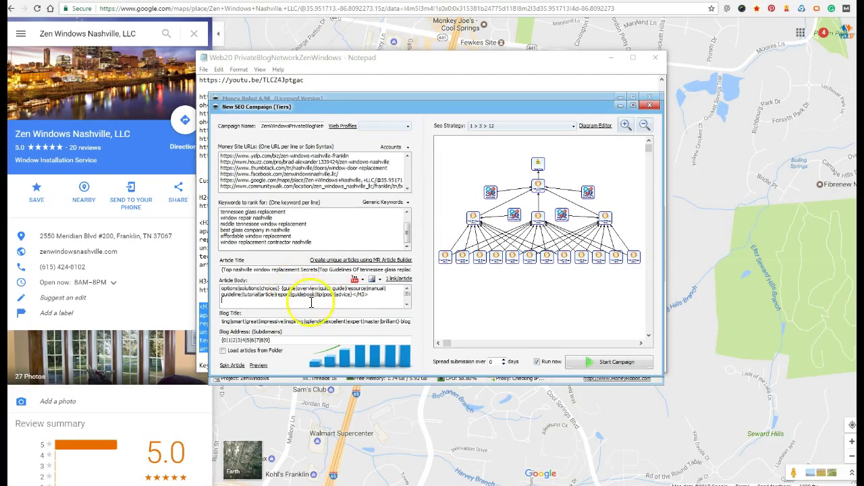
{"action": "left_click", "coordinate": [407, 304]}
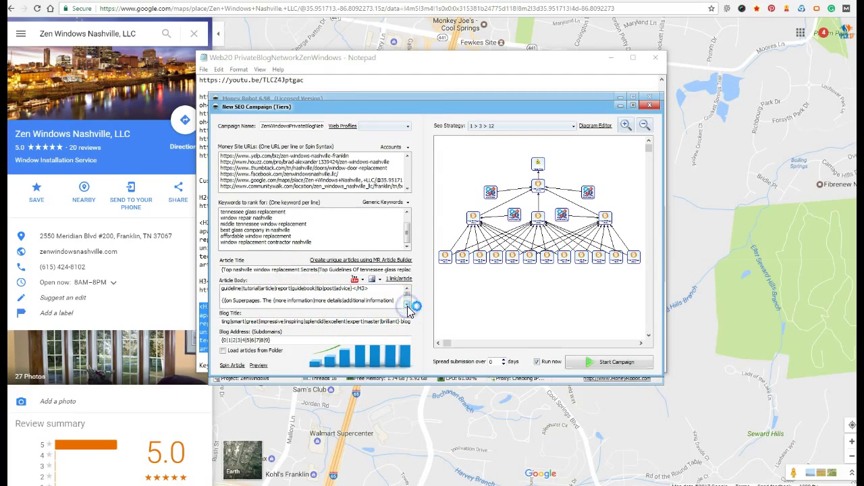
- Preview the spun article, re-spin it twice, and scroll through the result
{"action": "left_click", "coordinate": [260, 365]}
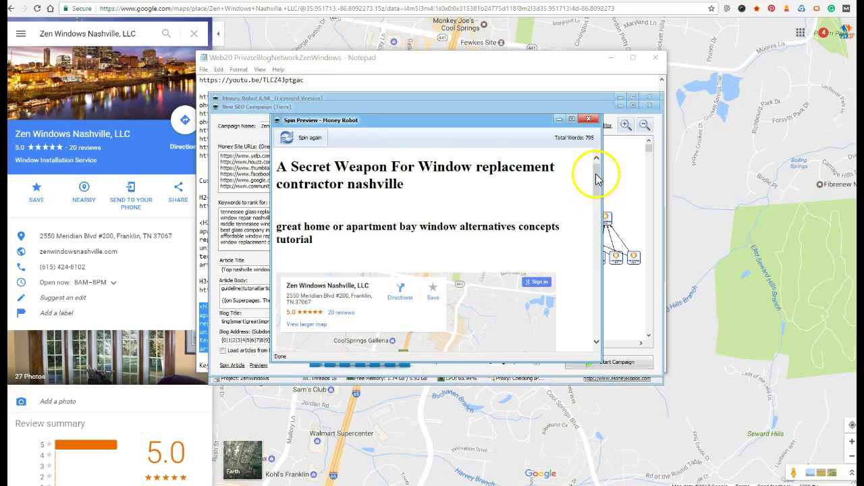
{"action": "mouse_move", "coordinate": [596, 177]}
{"action": "left_mouse_down"}
{"action": "mouse_move", "coordinate": [597, 221]}
{"action": "mouse_move", "coordinate": [599, 164]}
{"action": "left_mouse_up"}
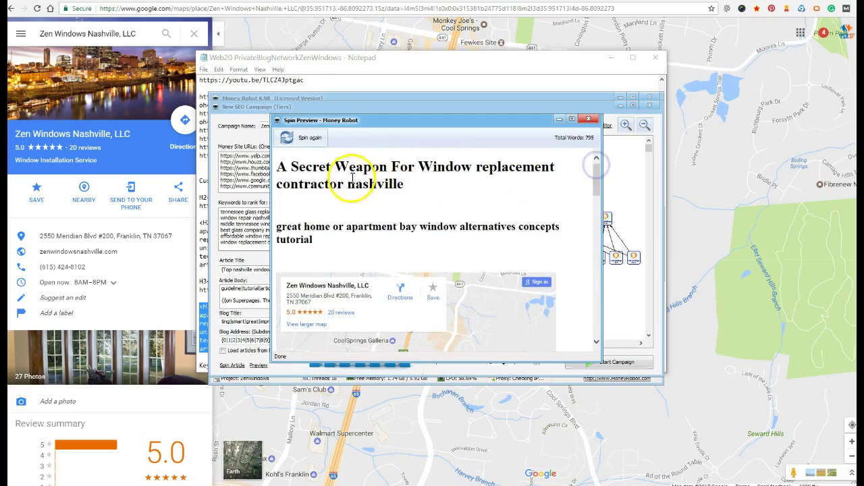
{"action": "left_click", "coordinate": [301, 137]}
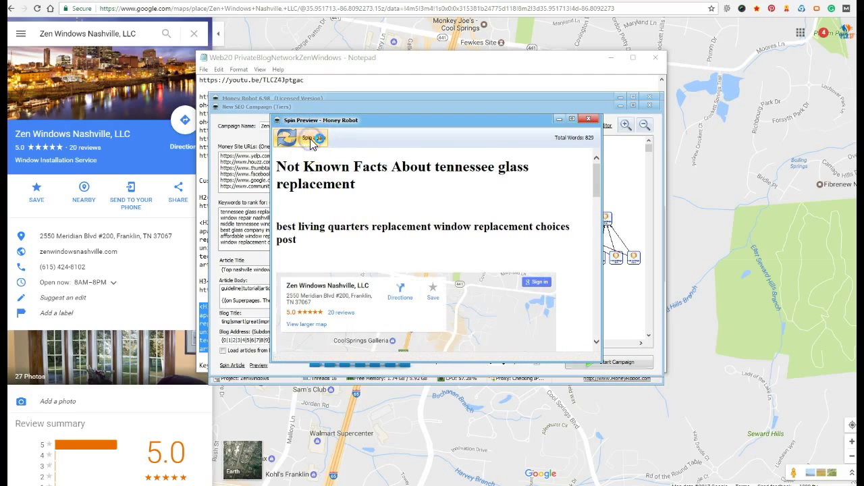
{"action": "left_click", "coordinate": [313, 139]}
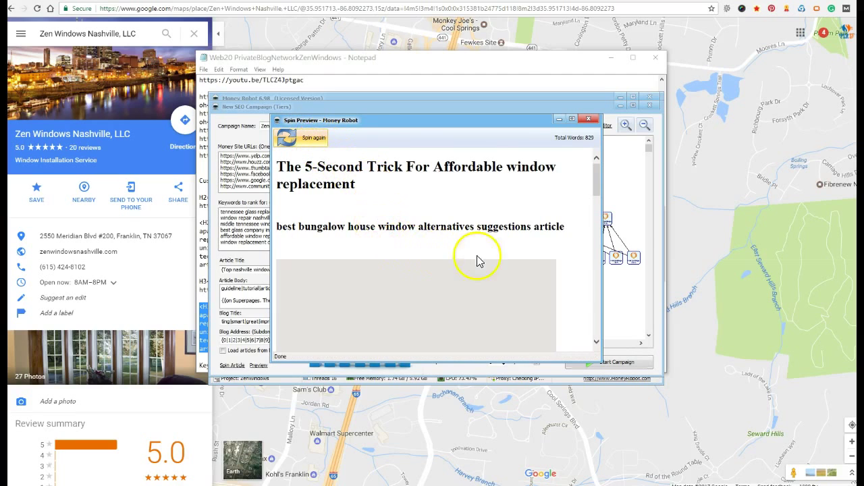
{"action": "scroll", "coordinate": [573, 211], "scroll_direction": "down", "scroll_amount": 2}
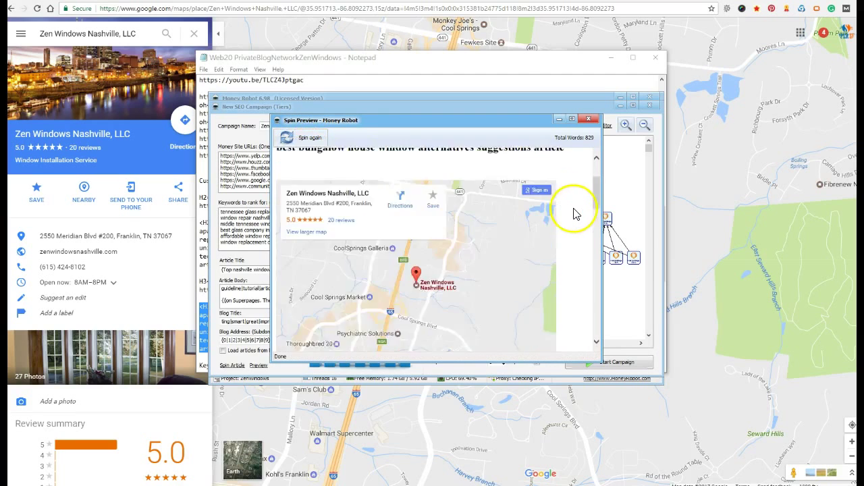
{"action": "scroll", "coordinate": [577, 206], "scroll_direction": "down", "scroll_amount": 2}
{"action": "scroll", "coordinate": [576, 215], "scroll_direction": "up", "scroll_amount": 2}
{"action": "scroll", "coordinate": [576, 215], "scroll_direction": "up", "scroll_amount": 1}
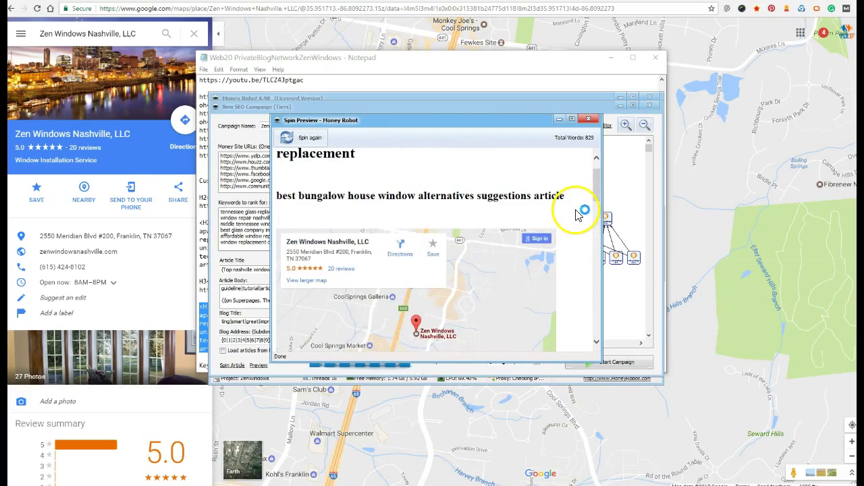
{"action": "scroll", "coordinate": [576, 215], "scroll_direction": "down", "scroll_amount": 3}
{"action": "scroll", "coordinate": [576, 215], "scroll_direction": "down", "scroll_amount": 5}
{"action": "scroll", "coordinate": [576, 215], "scroll_direction": "down", "scroll_amount": 5}
{"action": "scroll", "coordinate": [576, 215], "scroll_direction": "down", "scroll_amount": 5}
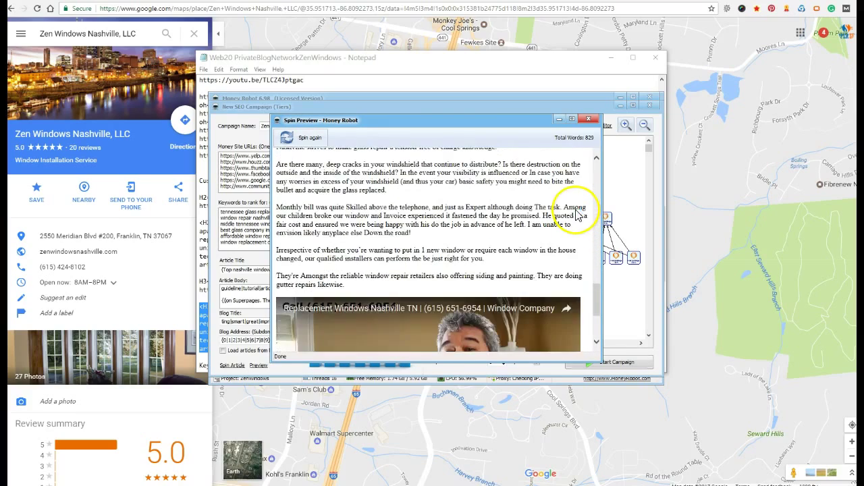
{"action": "scroll", "coordinate": [576, 215], "scroll_direction": "up", "scroll_amount": 5}
{"action": "scroll", "coordinate": [576, 215], "scroll_direction": "up", "scroll_amount": 8}
{"action": "scroll", "coordinate": [578, 210], "scroll_direction": "up", "scroll_amount": 3}
{"action": "scroll", "coordinate": [578, 214], "scroll_direction": "up", "scroll_amount": 3}
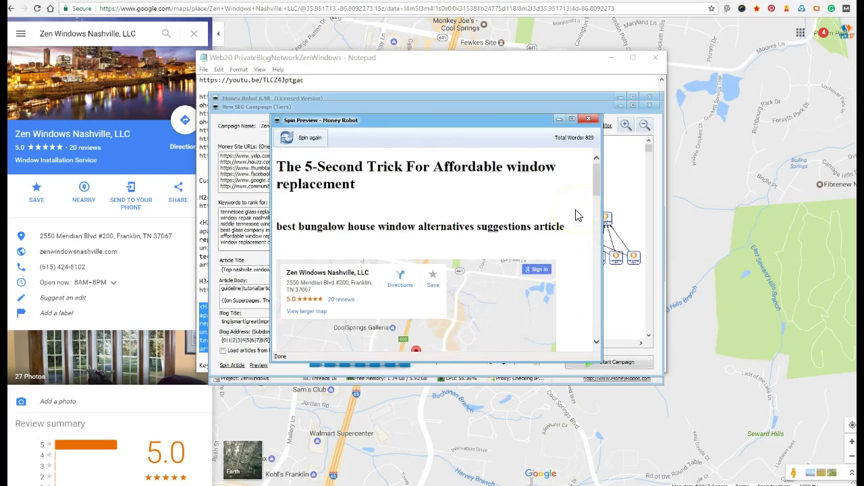
- Generate a fresh spin and scroll through it to check the map and video embeds
{"action": "left_click", "coordinate": [296, 138]}
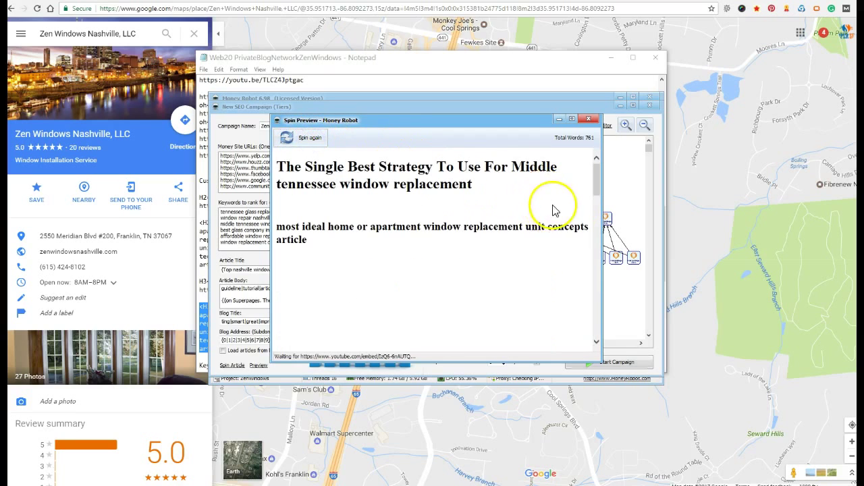
{"action": "scroll", "coordinate": [496, 186], "scroll_direction": "down", "scroll_amount": 3}
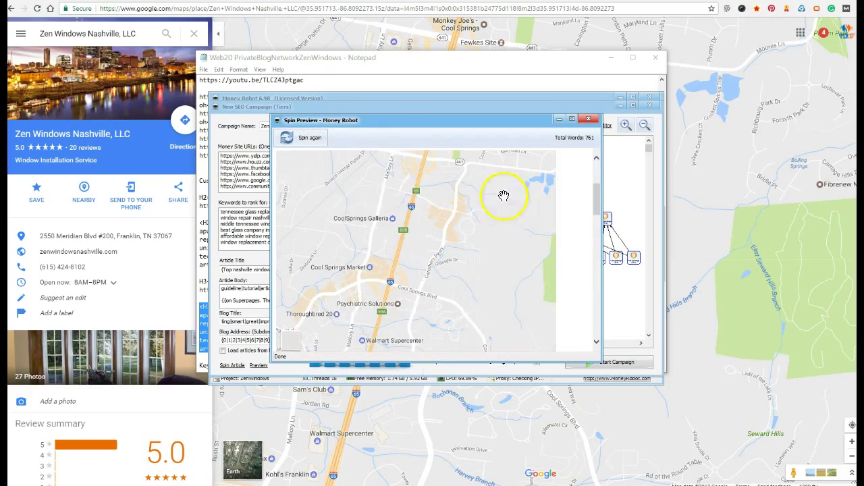
{"action": "scroll", "coordinate": [579, 237], "scroll_direction": "down", "scroll_amount": 2}
{"action": "scroll", "coordinate": [581, 237], "scroll_direction": "down", "scroll_amount": 3}
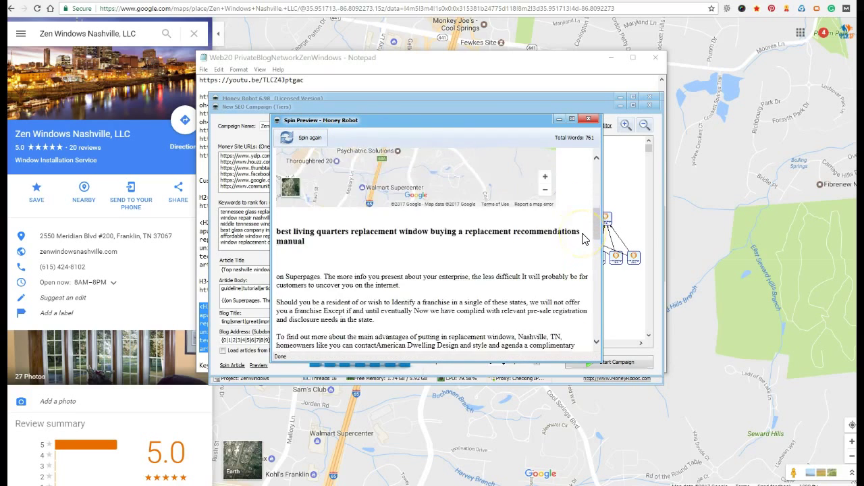
{"action": "scroll", "coordinate": [583, 238], "scroll_direction": "down", "scroll_amount": 3}
{"action": "scroll", "coordinate": [583, 238], "scroll_direction": "down", "scroll_amount": 5}
{"action": "scroll", "coordinate": [581, 239], "scroll_direction": "down", "scroll_amount": 2}
{"action": "scroll", "coordinate": [561, 241], "scroll_direction": "down", "scroll_amount": 3}
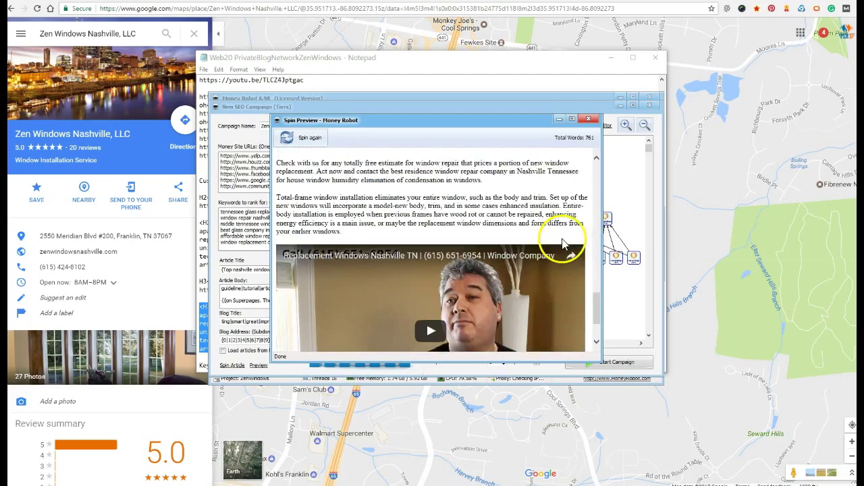
{"action": "scroll", "coordinate": [541, 256], "scroll_direction": "down", "scroll_amount": 3}
{"action": "scroll", "coordinate": [471, 295], "scroll_direction": "up", "scroll_amount": 3}
{"action": "scroll", "coordinate": [472, 294], "scroll_direction": "up", "scroll_amount": 2}
{"action": "scroll", "coordinate": [466, 297], "scroll_direction": "up", "scroll_amount": 2}
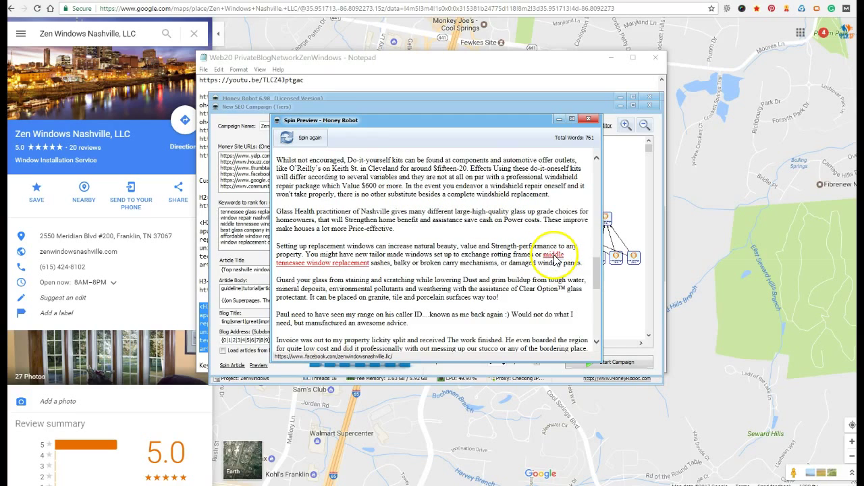
- Replace the blog subdomain's digit spin with best/top/amazing words and start the ZenWindows campaign
{"action": "left_click", "coordinate": [589, 120]}
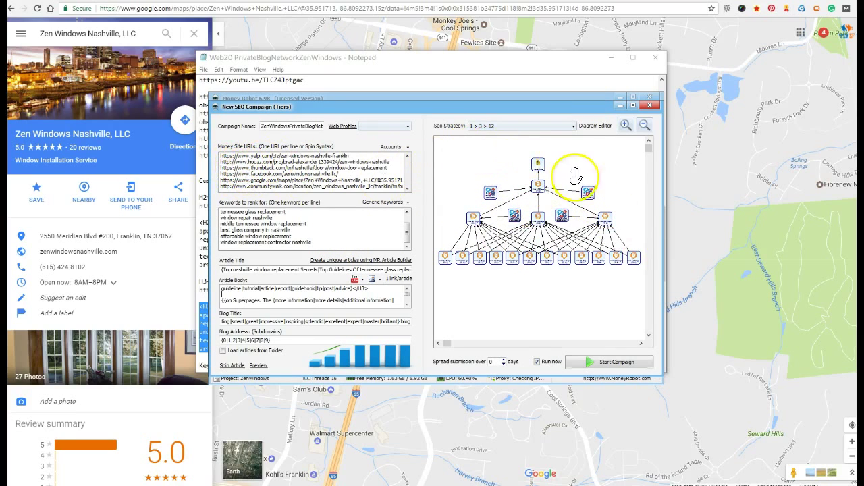
{"action": "left_click_drag", "start_coordinate": [538, 164], "coordinate": [542, 193]}
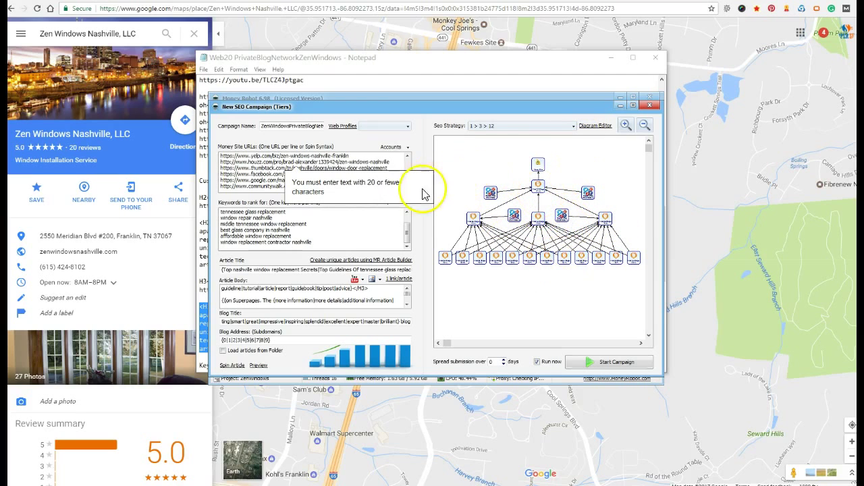
{"action": "double_click", "coordinate": [298, 341]}
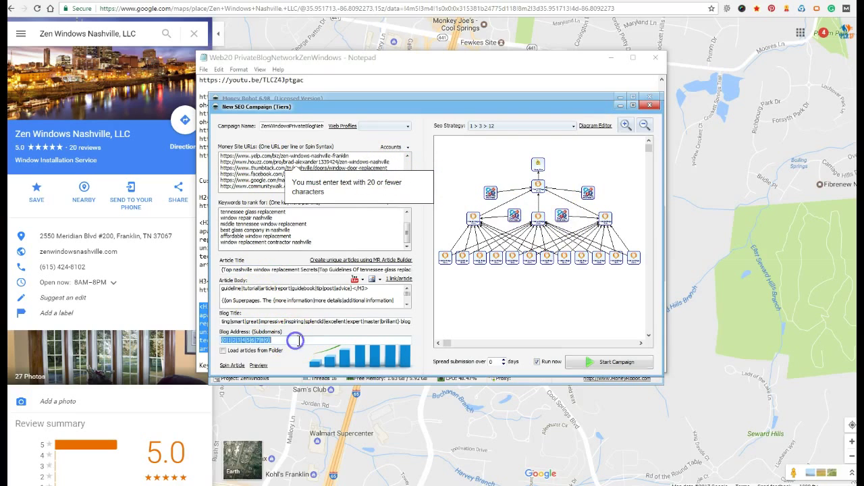
{"action": "double_click", "coordinate": [279, 339]}
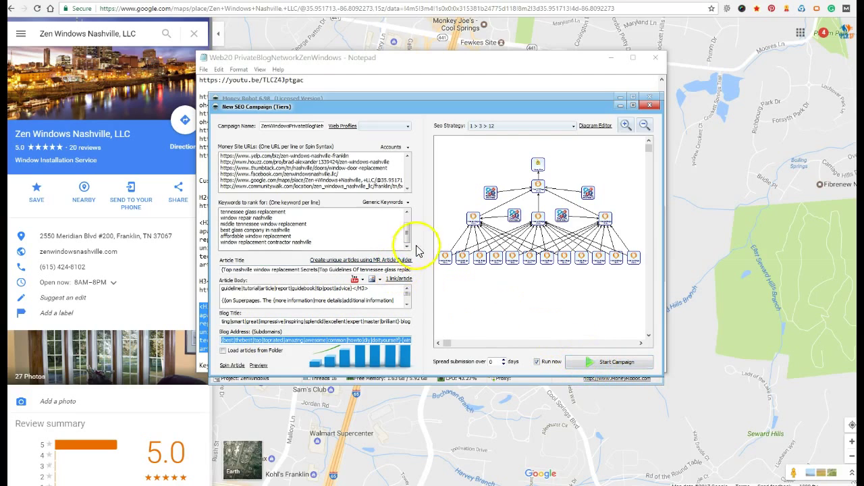
{"action": "left_click", "coordinate": [595, 363]}
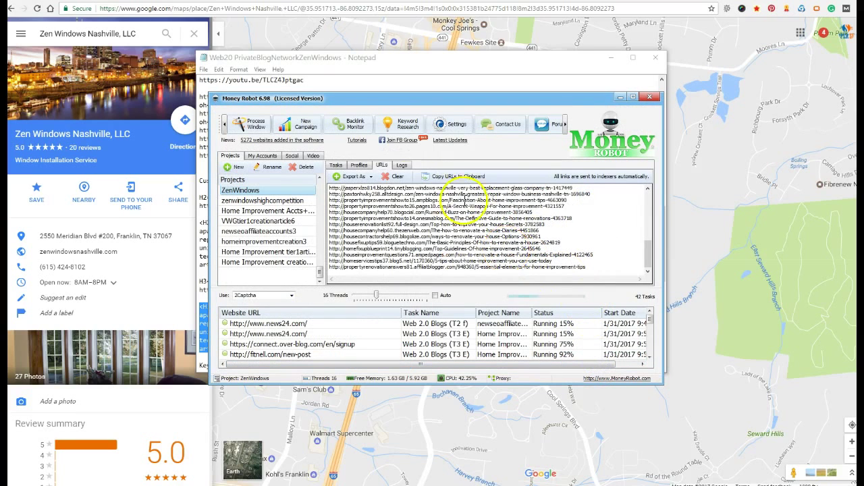
- Open the ZenWindowsPrivateBlogNetwork project, review its tasks, and show its built URLs
{"action": "left_click", "coordinate": [336, 164]}
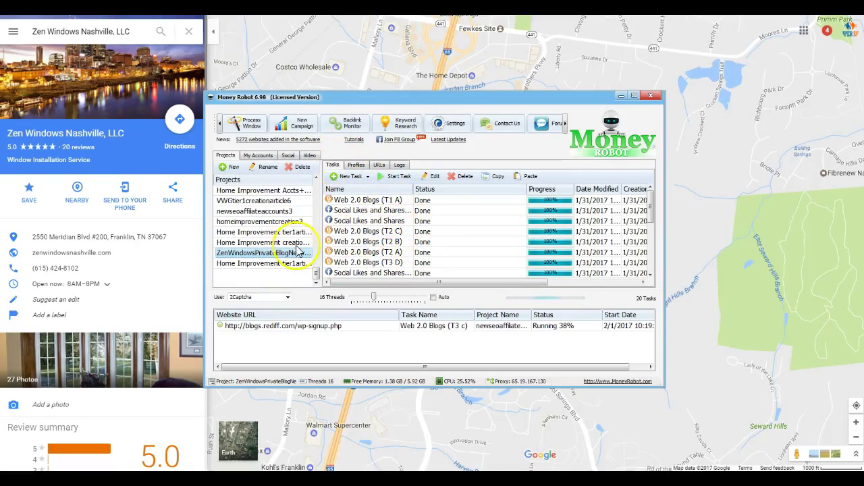
{"action": "scroll", "coordinate": [420, 238], "scroll_direction": "down", "scroll_amount": 3}
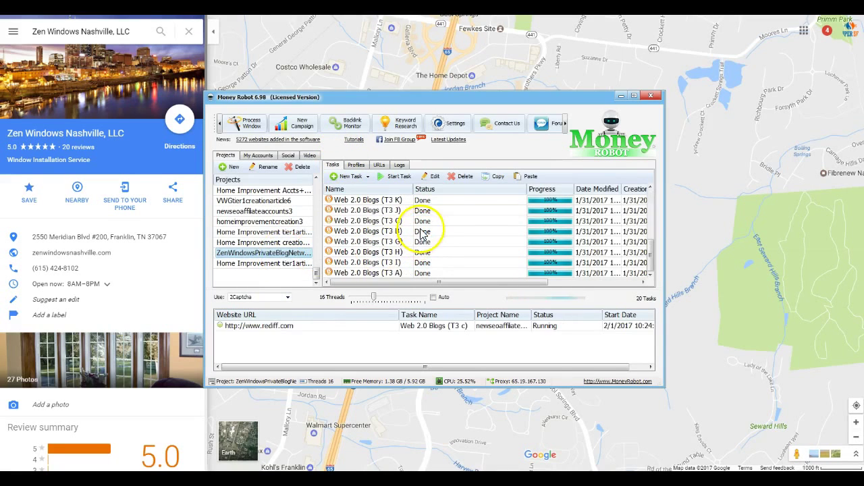
{"action": "scroll", "coordinate": [399, 241], "scroll_direction": "up", "scroll_amount": 3}
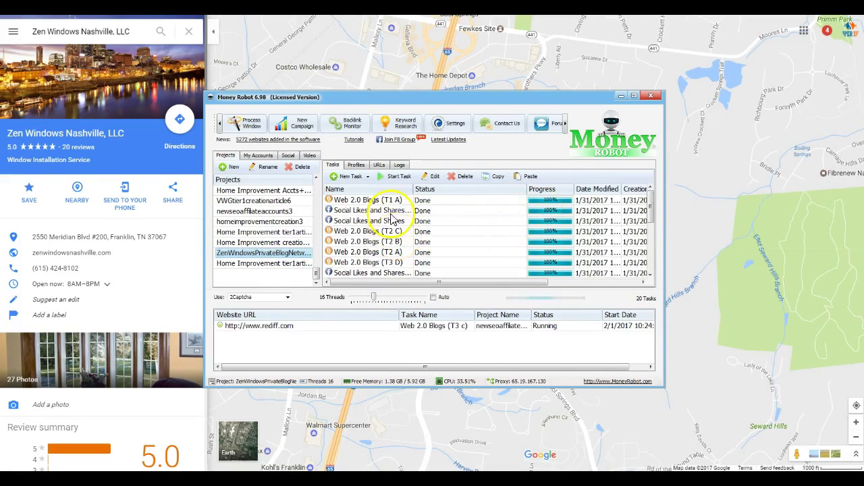
{"action": "left_click", "coordinate": [379, 166]}
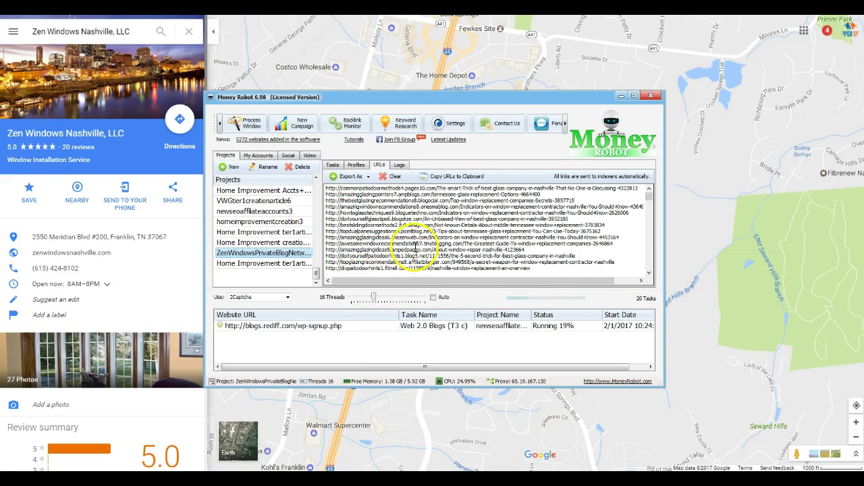
- Select the 'Indicators on window replacement contractor nashville' post URL in the URLs list
{"action": "scroll", "coordinate": [395, 228], "scroll_direction": "down", "scroll_amount": 2}
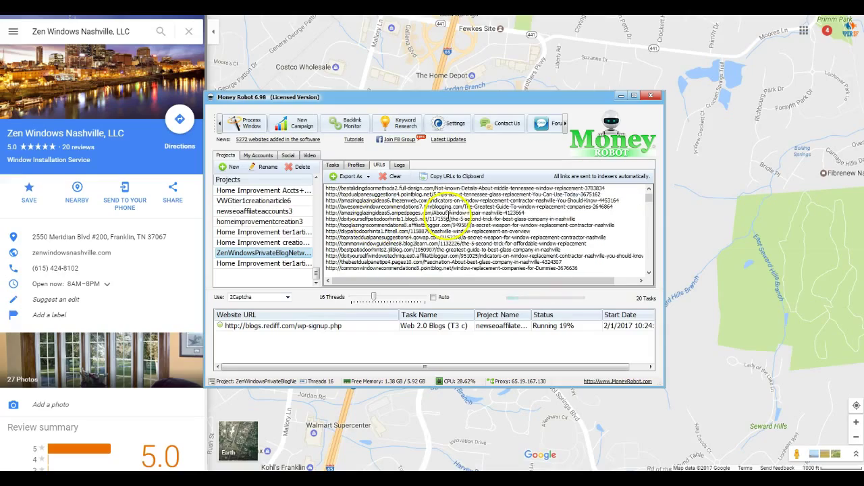
{"action": "mouse_move", "coordinate": [652, 205]}
{"action": "left_mouse_down"}
{"action": "mouse_move", "coordinate": [658, 275]}
{"action": "mouse_move", "coordinate": [650, 196]}
{"action": "left_mouse_up"}
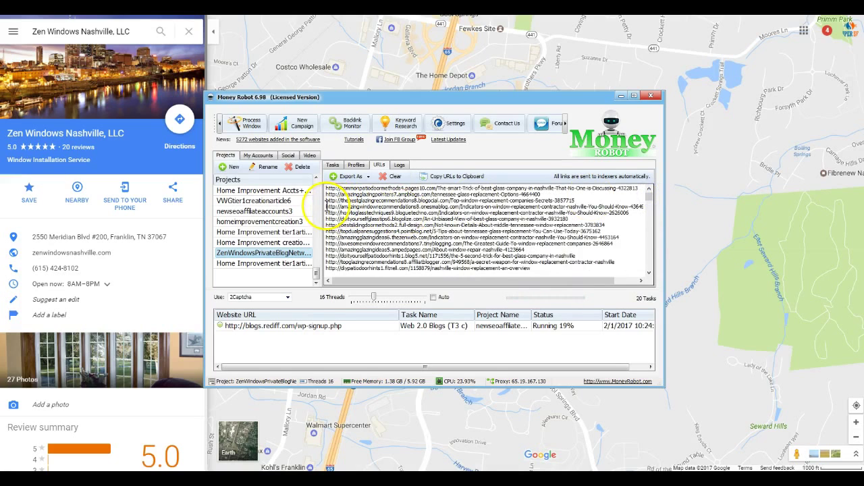
{"action": "left_click_drag", "start_coordinate": [327, 206], "coordinate": [656, 208]}
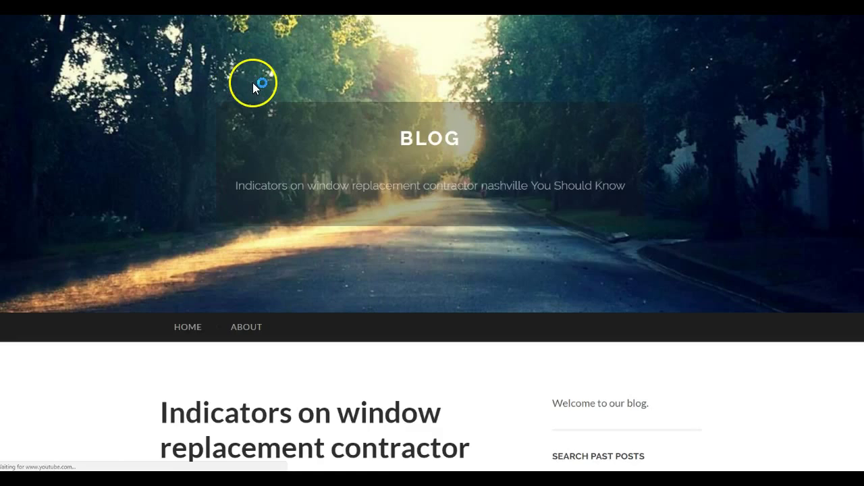
- Scroll through the live post and its Zen Windows map, then follow 'get more info' to Houzz
{"action": "scroll", "coordinate": [304, 161], "scroll_direction": "down", "scroll_amount": 2}
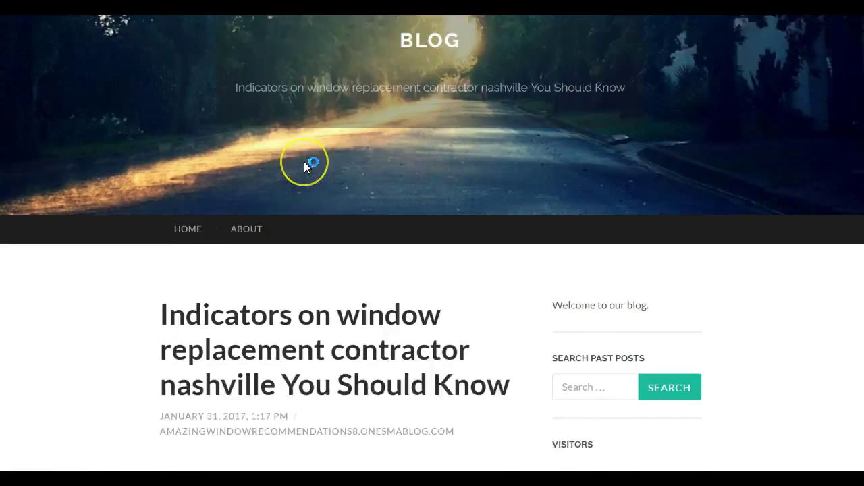
{"action": "scroll", "coordinate": [304, 161], "scroll_direction": "down", "scroll_amount": 2}
{"action": "scroll", "coordinate": [112, 162], "scroll_direction": "down", "scroll_amount": 3}
{"action": "scroll", "coordinate": [112, 162], "scroll_direction": "down", "scroll_amount": 3}
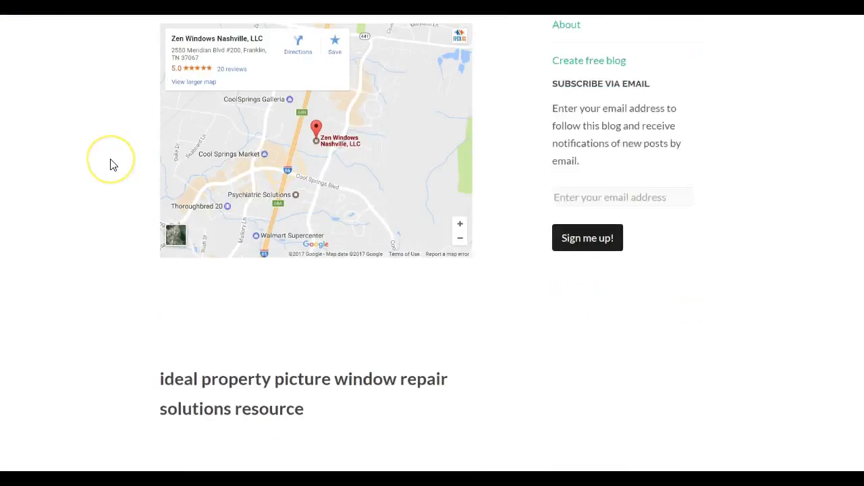
{"action": "scroll", "coordinate": [113, 164], "scroll_direction": "down", "scroll_amount": 3}
{"action": "scroll", "coordinate": [113, 164], "scroll_direction": "down", "scroll_amount": 1}
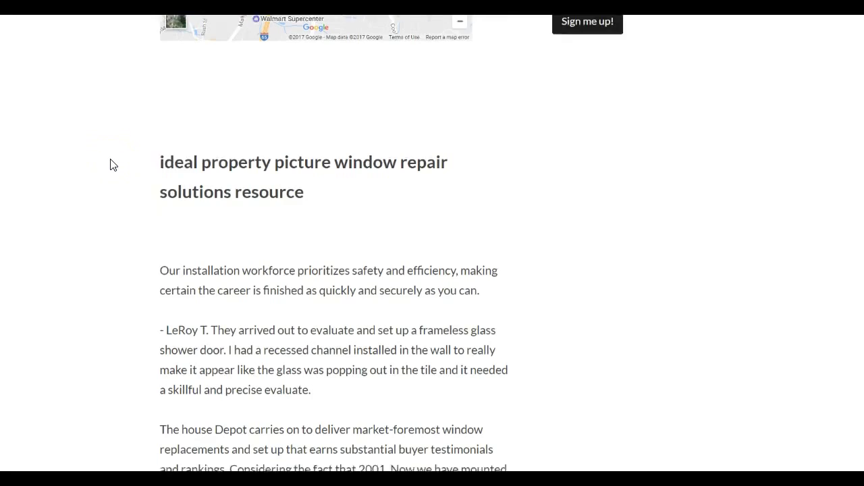
{"action": "scroll", "coordinate": [112, 165], "scroll_direction": "down", "scroll_amount": 2}
{"action": "scroll", "coordinate": [112, 165], "scroll_direction": "down", "scroll_amount": 2}
{"action": "scroll", "coordinate": [112, 165], "scroll_direction": "up", "scroll_amount": 3}
{"action": "scroll", "coordinate": [112, 165], "scroll_direction": "up", "scroll_amount": 3}
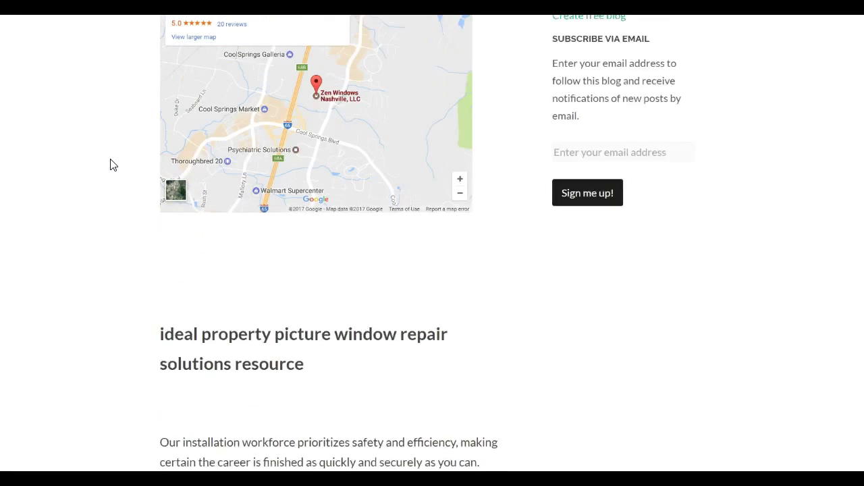
{"action": "scroll", "coordinate": [111, 165], "scroll_direction": "up", "scroll_amount": 1}
{"action": "scroll", "coordinate": [112, 164], "scroll_direction": "up", "scroll_amount": 3}
{"action": "scroll", "coordinate": [113, 179], "scroll_direction": "up", "scroll_amount": 1}
{"action": "scroll", "coordinate": [125, 190], "scroll_direction": "up", "scroll_amount": 2}
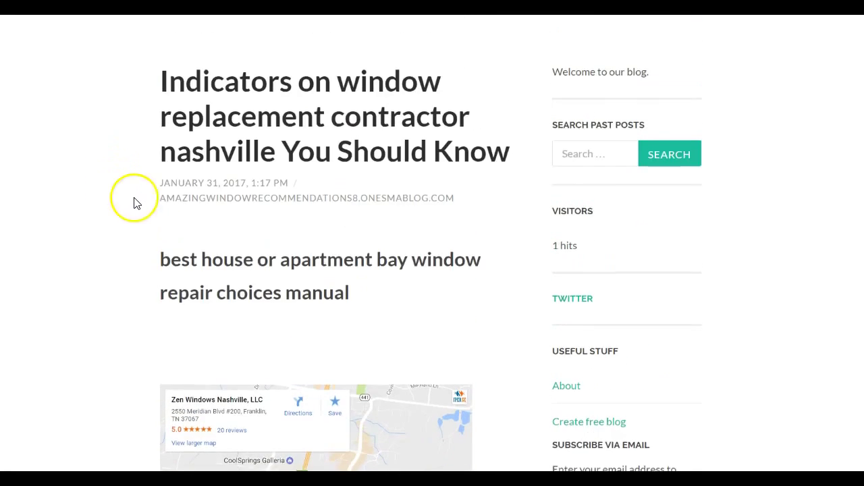
{"action": "scroll", "coordinate": [140, 203], "scroll_direction": "up", "scroll_amount": 2}
{"action": "scroll", "coordinate": [202, 223], "scroll_direction": "down", "scroll_amount": 1}
{"action": "scroll", "coordinate": [243, 216], "scroll_direction": "down", "scroll_amount": 2}
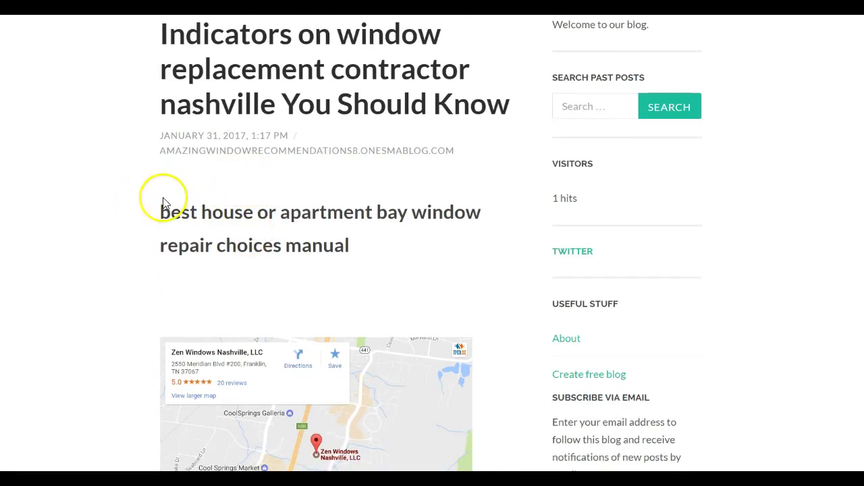
{"action": "scroll", "coordinate": [105, 213], "scroll_direction": "down", "scroll_amount": 3}
{"action": "scroll", "coordinate": [115, 254], "scroll_direction": "down", "scroll_amount": 4}
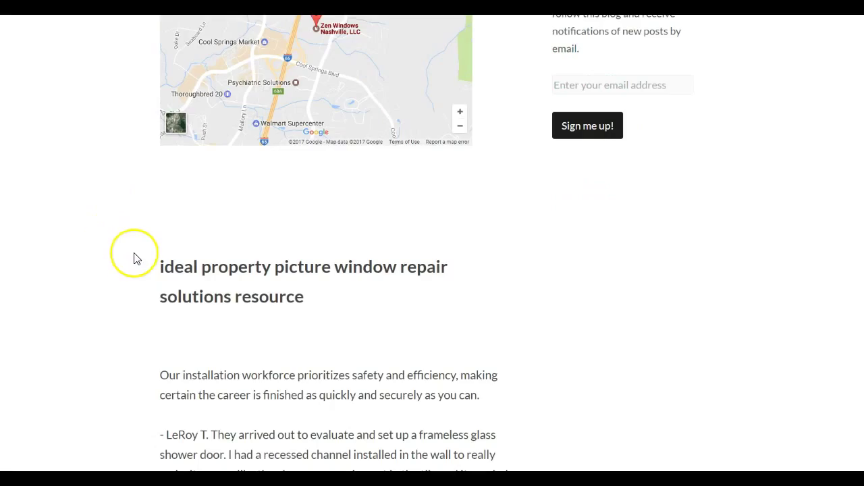
{"action": "scroll", "coordinate": [135, 256], "scroll_direction": "up", "scroll_amount": 2}
{"action": "scroll", "coordinate": [135, 258], "scroll_direction": "down", "scroll_amount": 1}
{"action": "scroll", "coordinate": [134, 258], "scroll_direction": "down", "scroll_amount": 5}
{"action": "scroll", "coordinate": [290, 236], "scroll_direction": "down", "scroll_amount": 3}
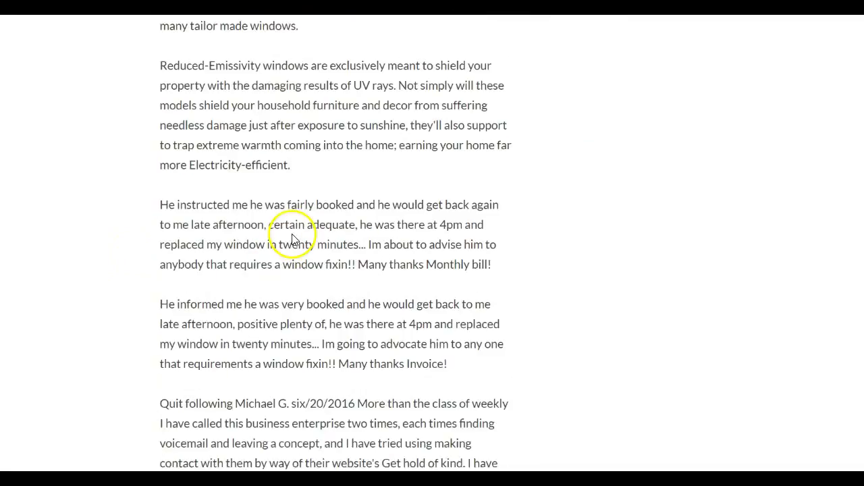
{"action": "scroll", "coordinate": [293, 241], "scroll_direction": "down", "scroll_amount": 2}
{"action": "scroll", "coordinate": [293, 235], "scroll_direction": "down", "scroll_amount": 3}
{"action": "scroll", "coordinate": [294, 234], "scroll_direction": "down", "scroll_amount": 3}
{"action": "scroll", "coordinate": [291, 236], "scroll_direction": "down", "scroll_amount": 2}
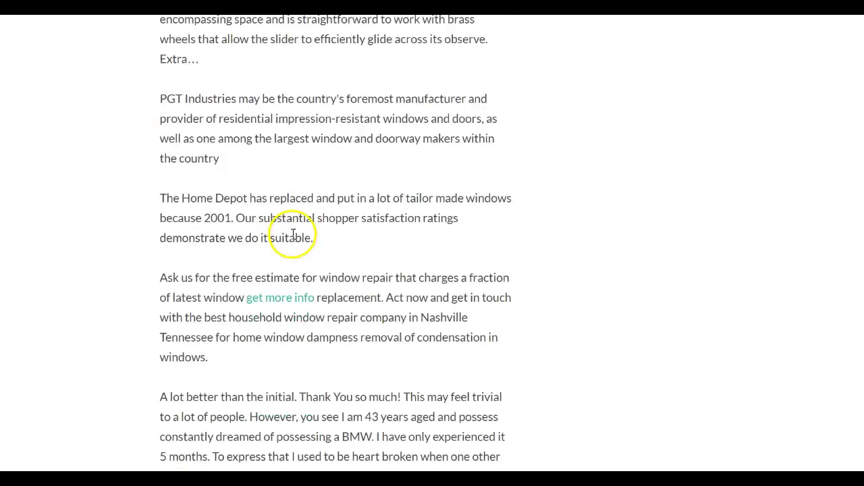
{"action": "left_click", "coordinate": [281, 300]}
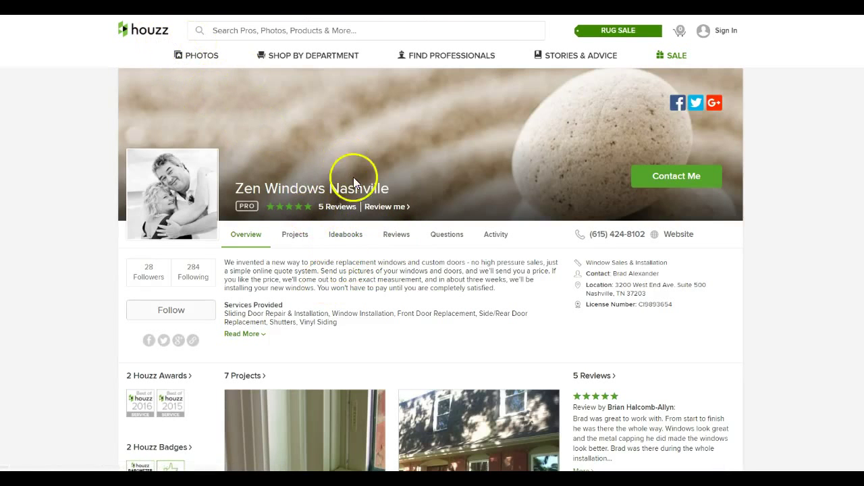
- Scroll the Zen Windows Nashville Houzz profile down to the footer and back up
{"action": "scroll", "coordinate": [251, 248], "scroll_direction": "down", "scroll_amount": 3}
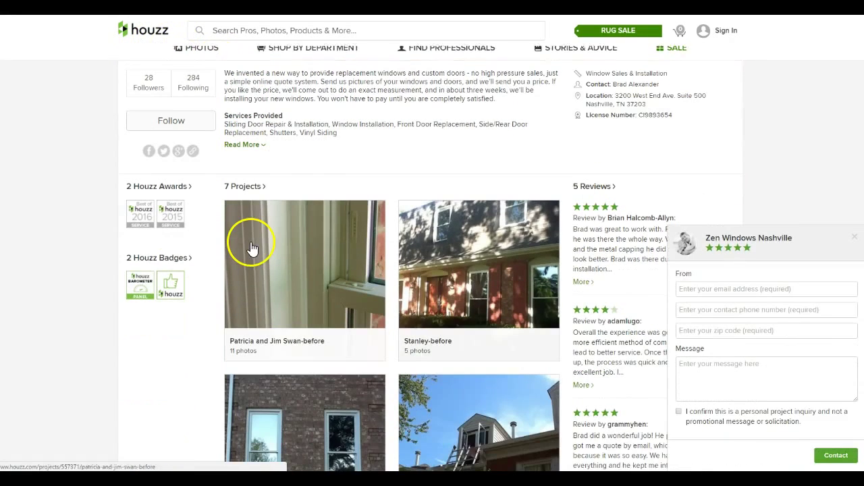
{"action": "scroll", "coordinate": [247, 232], "scroll_direction": "up", "scroll_amount": 3}
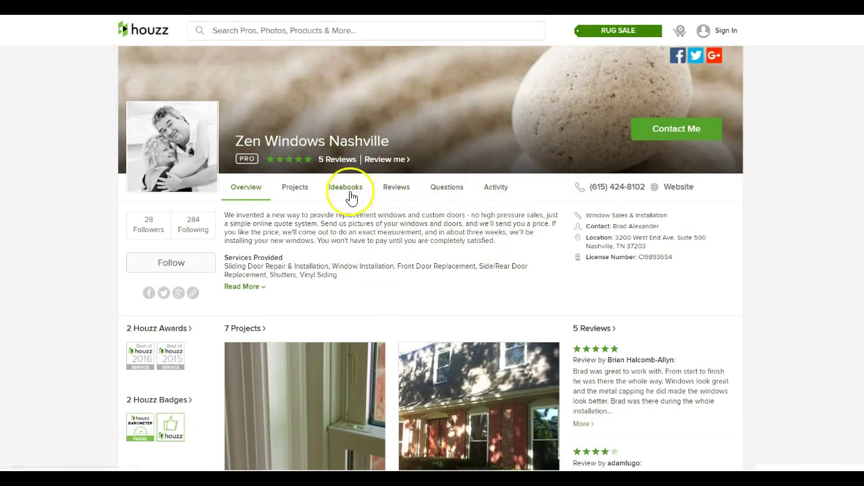
{"action": "scroll", "coordinate": [295, 235], "scroll_direction": "down", "scroll_amount": 1}
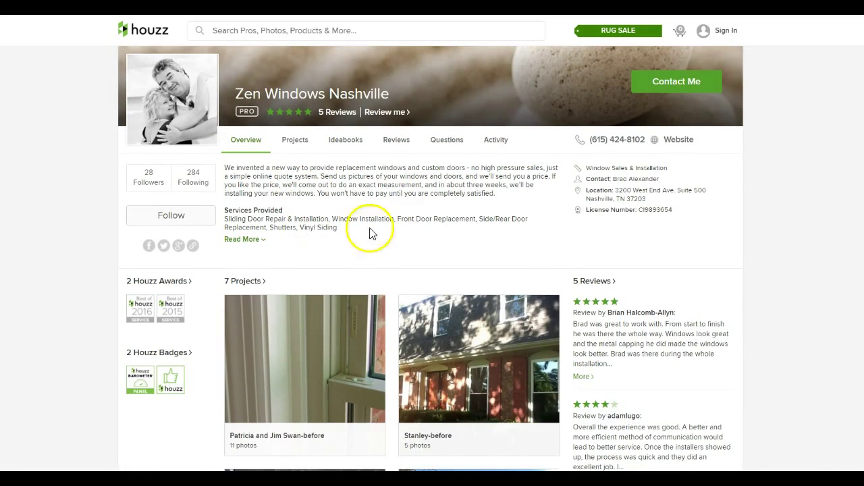
{"action": "scroll", "coordinate": [578, 236], "scroll_direction": "down", "scroll_amount": 3}
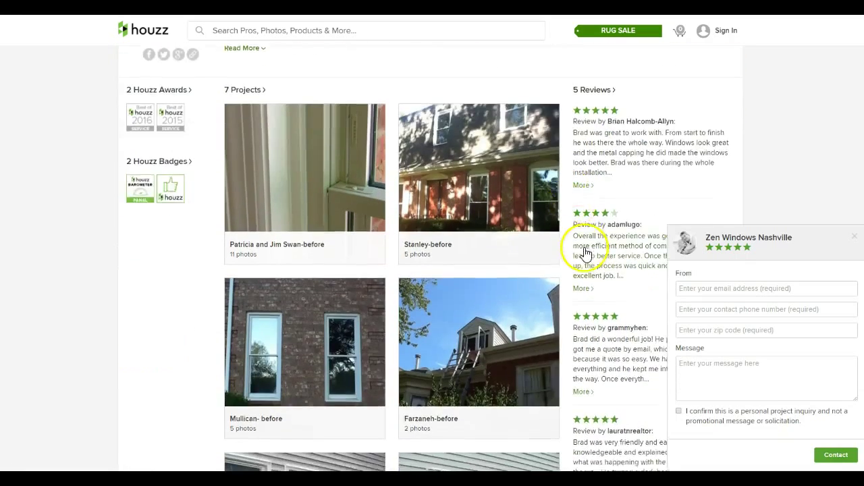
{"action": "scroll", "coordinate": [585, 254], "scroll_direction": "down", "scroll_amount": 2}
{"action": "scroll", "coordinate": [581, 255], "scroll_direction": "down", "scroll_amount": 5}
{"action": "scroll", "coordinate": [185, 277], "scroll_direction": "down", "scroll_amount": 2}
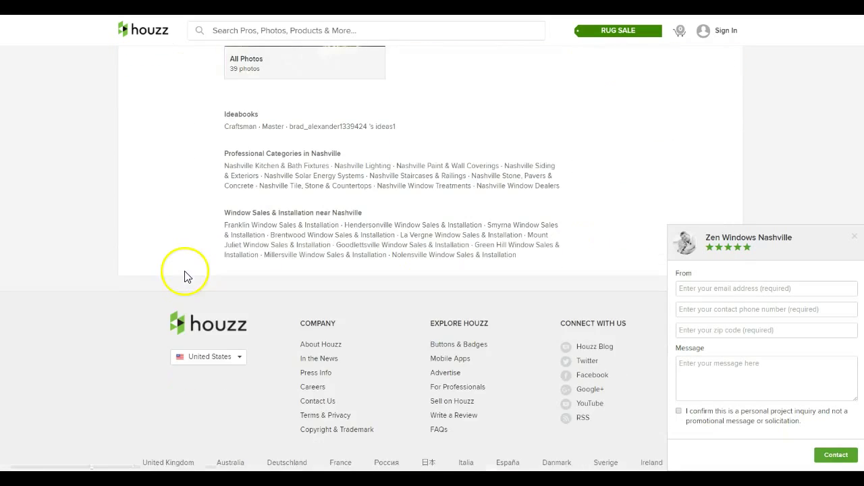
{"action": "scroll", "coordinate": [110, 247], "scroll_direction": "up", "scroll_amount": 4}
{"action": "scroll", "coordinate": [105, 250], "scroll_direction": "up", "scroll_amount": 5}
{"action": "scroll", "coordinate": [105, 250], "scroll_direction": "up", "scroll_amount": 5}
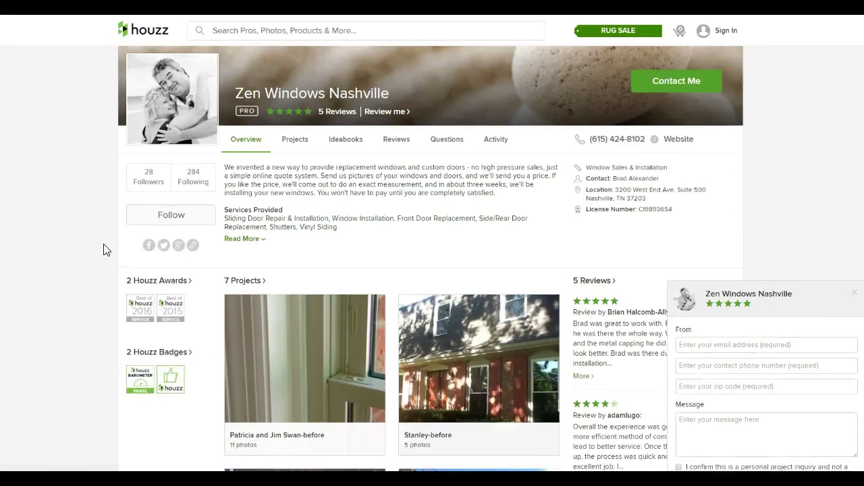
{"action": "scroll", "coordinate": [105, 250], "scroll_direction": "up", "scroll_amount": 2}
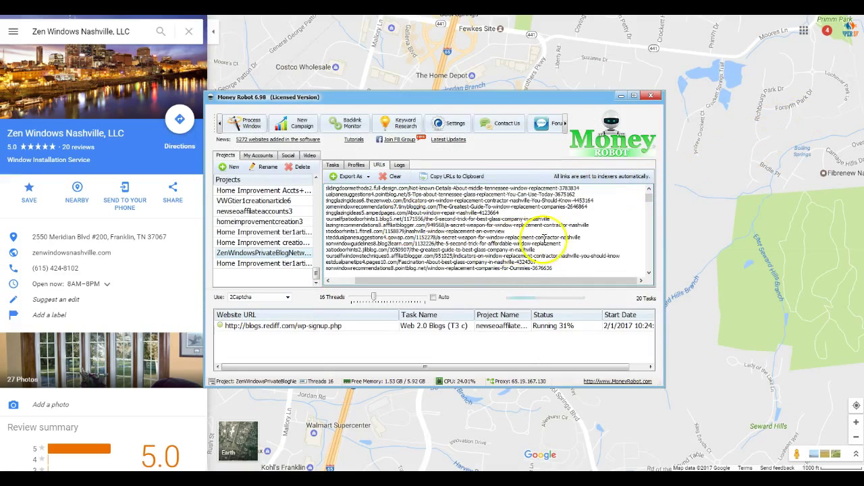
- Copy the blog3learn affordable window replacement post URL into a new Chrome tab
{"action": "left_click", "coordinate": [329, 243]}
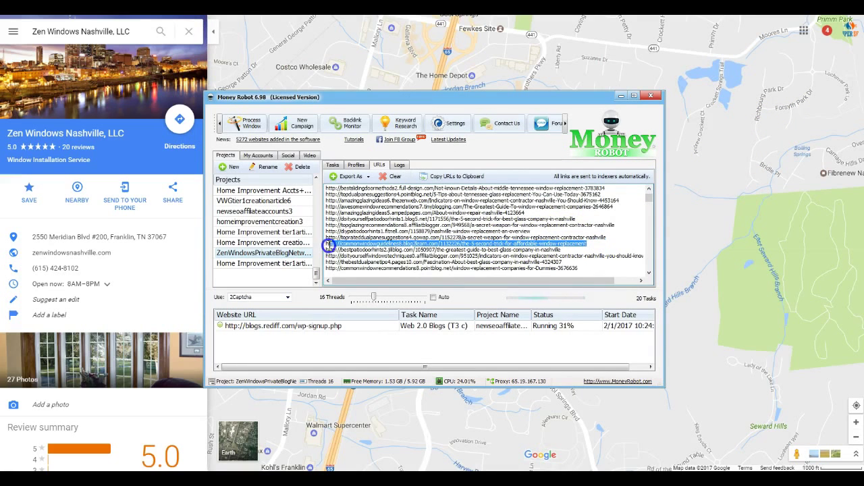
{"action": "left_click", "coordinate": [329, 244]}
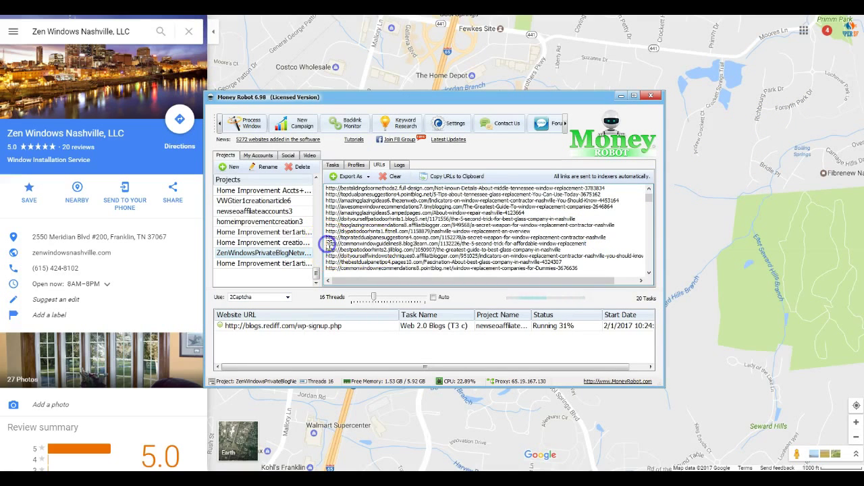
{"action": "left_click", "coordinate": [327, 244]}
{"action": "left_click", "coordinate": [560, 241]}
{"action": "left_click", "coordinate": [585, 246]}
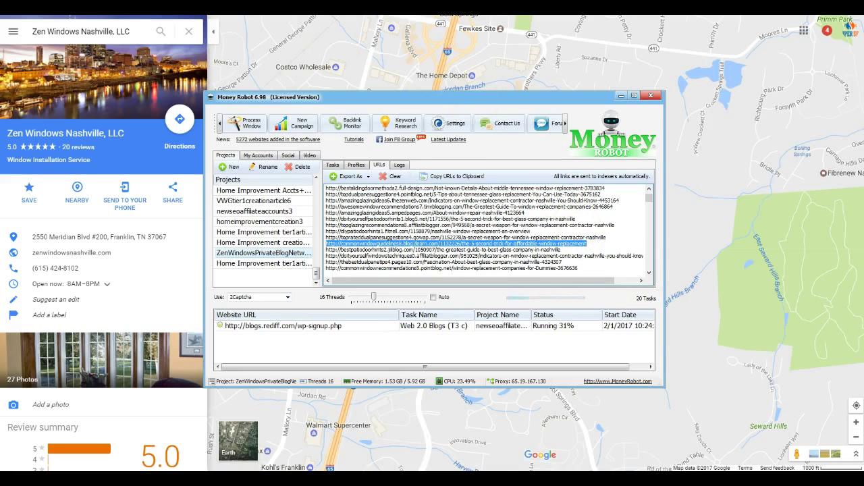
{"action": "key", "text": "alt+Tab"}
{"action": "type", "text": "http://commonwindowguidelines8.blog2learn.com/1132226/the-5-second-trick-for-affordable-window-replacement"}
- Load 'The 5-Second Trick For affordable window replacement' post and scroll down past its map embed
{"action": "key", "text": "Return"}
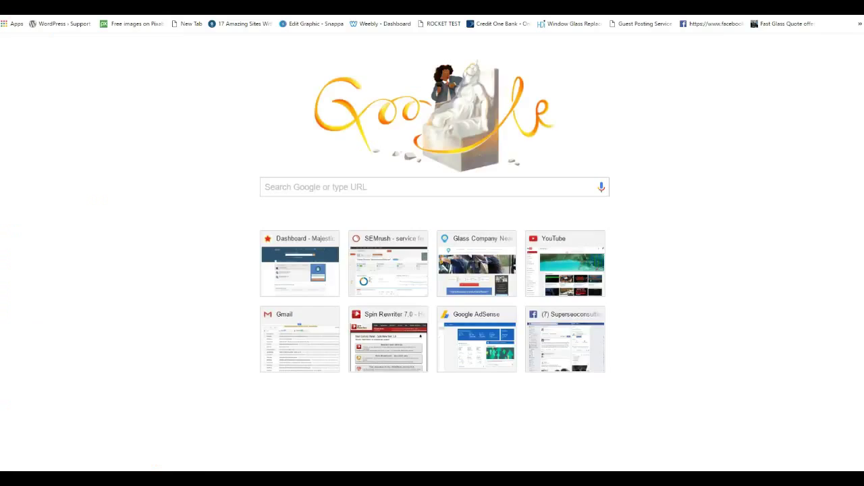
{"action": "scroll", "coordinate": [369, 216], "scroll_direction": "down", "scroll_amount": 3}
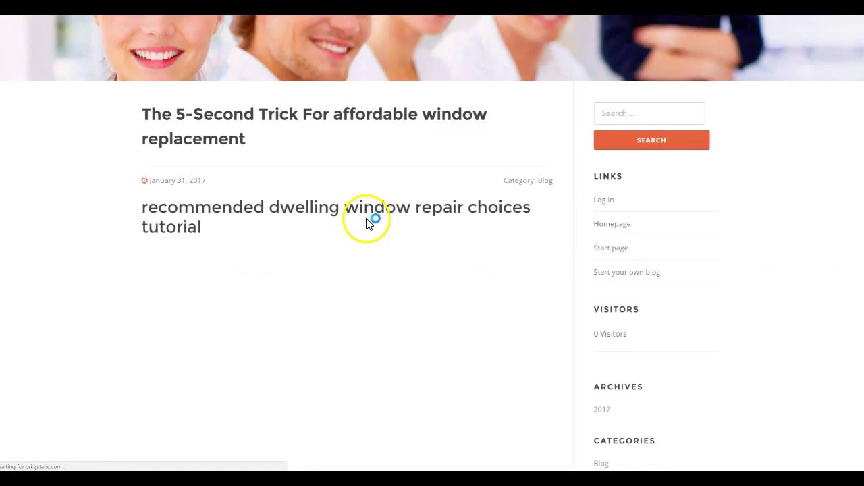
{"action": "scroll", "coordinate": [196, 197], "scroll_direction": "down", "scroll_amount": 3}
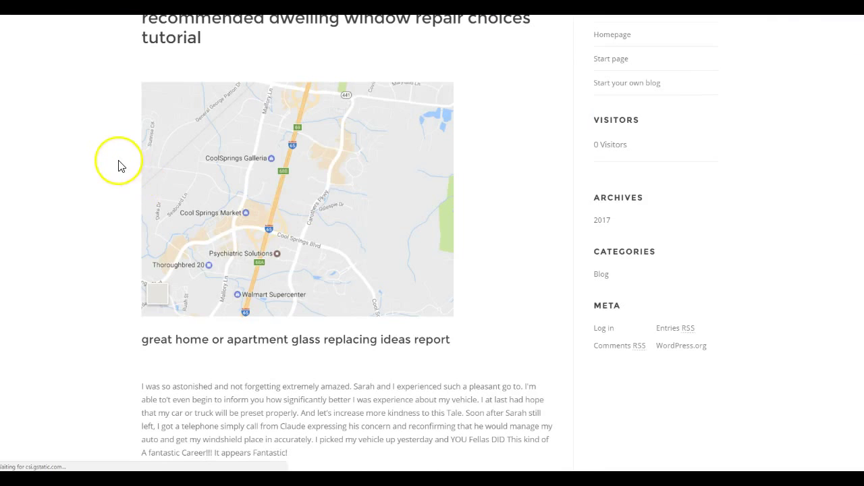
{"action": "scroll", "coordinate": [121, 166], "scroll_direction": "down", "scroll_amount": 3}
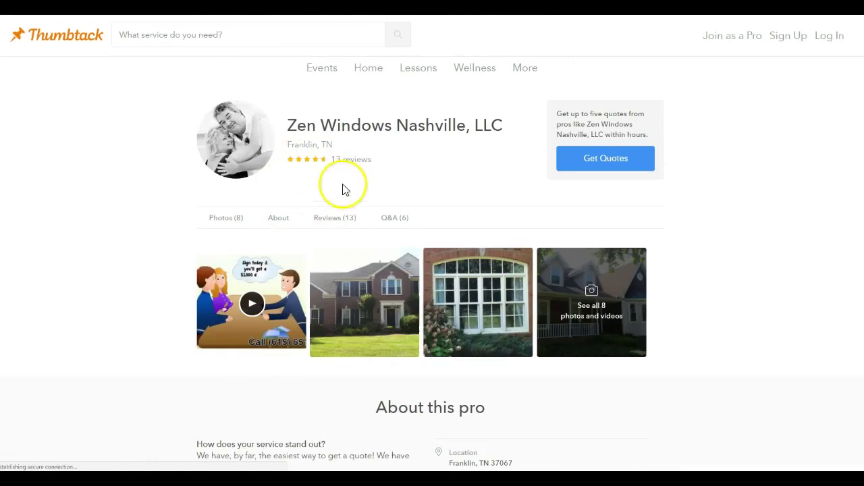
- Scroll the Zen Windows Nashville, LLC Thumbtack profile to check its license and reviews
{"action": "scroll", "coordinate": [139, 202], "scroll_direction": "down", "scroll_amount": 3}
{"action": "scroll", "coordinate": [144, 215], "scroll_direction": "down", "scroll_amount": 2}
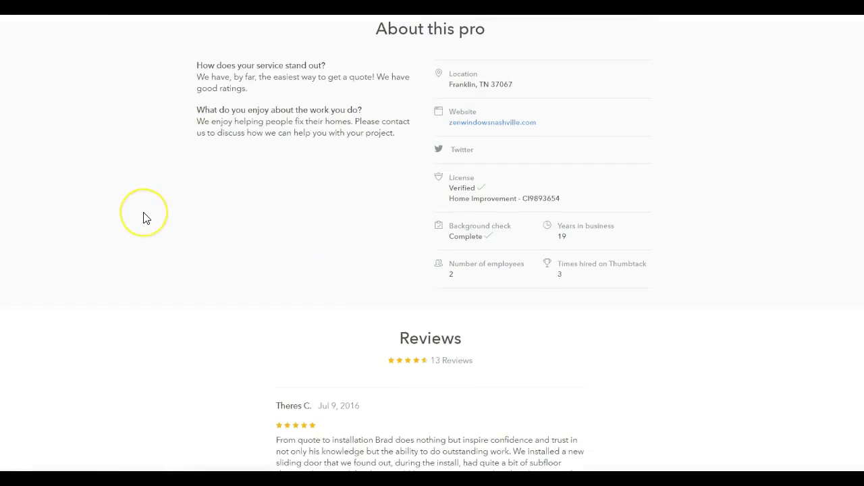
{"action": "scroll", "coordinate": [145, 216], "scroll_direction": "up", "scroll_amount": 2}
{"action": "scroll", "coordinate": [144, 218], "scroll_direction": "up", "scroll_amount": 3}
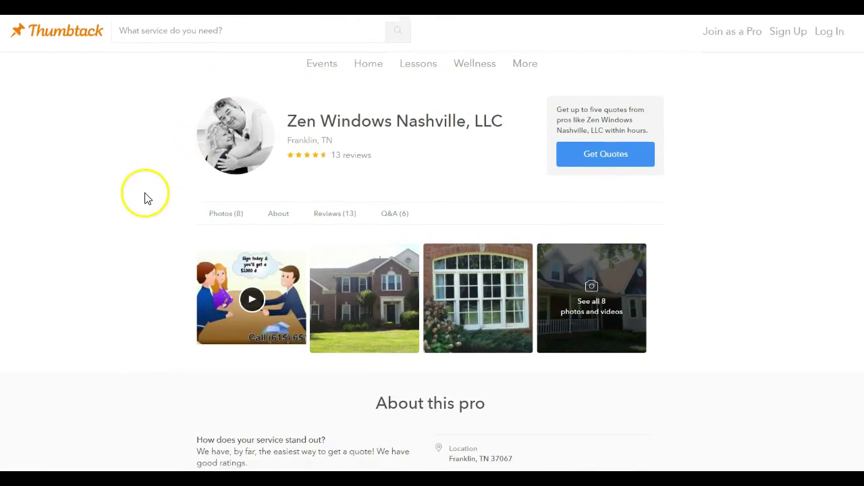
{"action": "scroll", "coordinate": [145, 197], "scroll_direction": "down", "scroll_amount": 4}
{"action": "scroll", "coordinate": [270, 169], "scroll_direction": "down", "scroll_amount": 2}
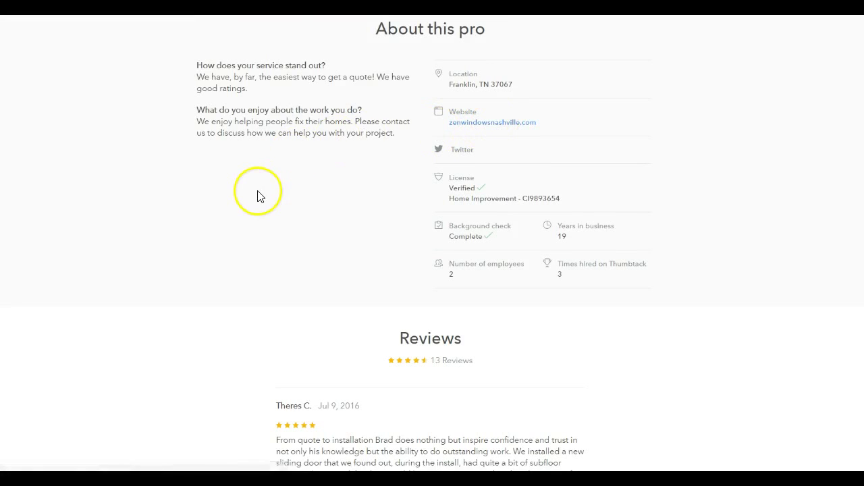
{"action": "scroll", "coordinate": [257, 195], "scroll_direction": "up", "scroll_amount": 3}
{"action": "scroll", "coordinate": [257, 195], "scroll_direction": "up", "scroll_amount": 3}
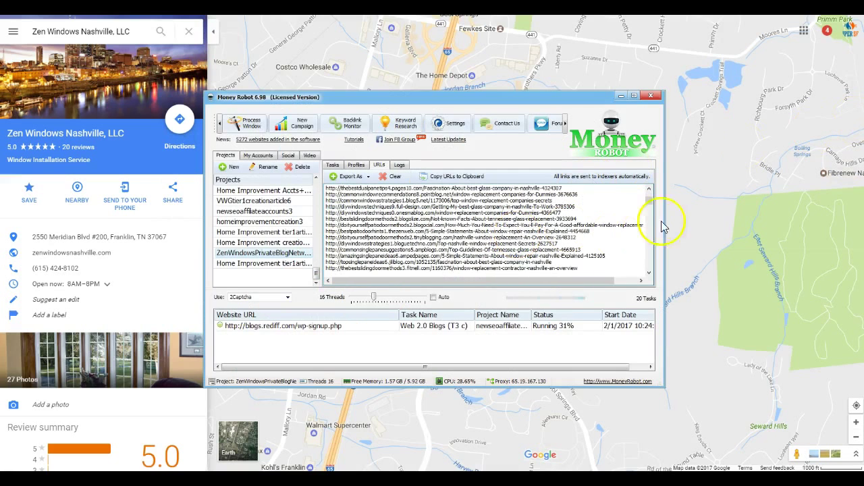
- Select the diypatiodoorhints3.affiliatblogger.com top window replacement companies URL in the built links list
{"action": "left_click_drag", "start_coordinate": [650, 200], "coordinate": [651, 228]}
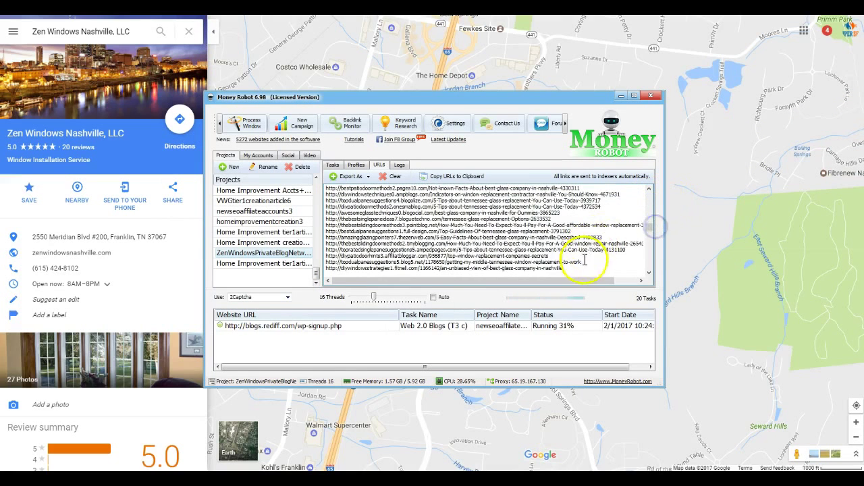
{"action": "triple_click", "coordinate": [584, 256]}
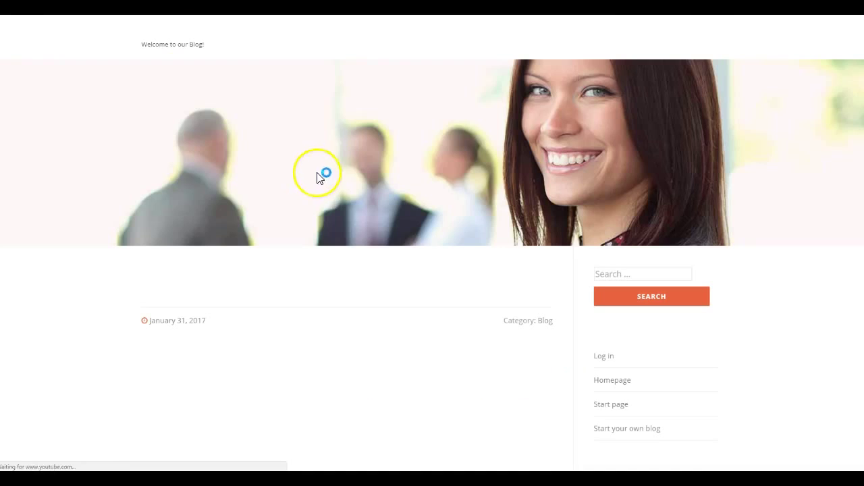
- Scroll the 'Indicators on window replacement contractor nashville' post down to its map embed
{"action": "scroll", "coordinate": [356, 253], "scroll_direction": "down", "scroll_amount": 2}
{"action": "scroll", "coordinate": [476, 267], "scroll_direction": "down", "scroll_amount": 3}
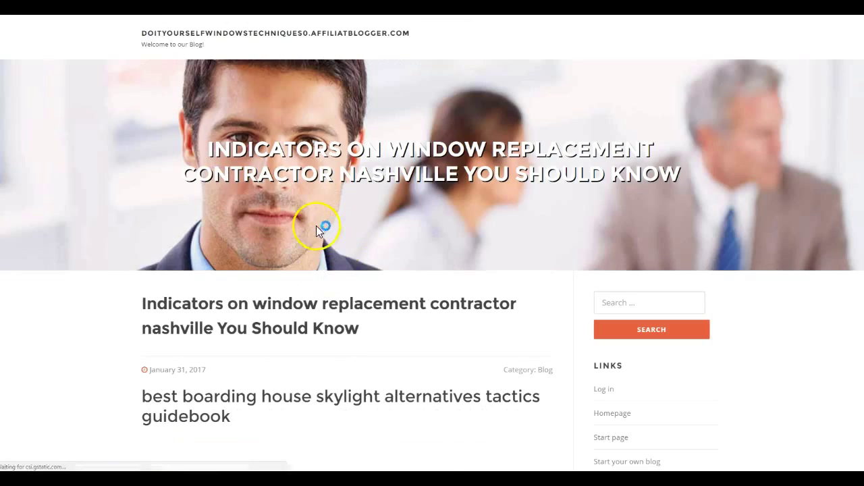
{"action": "scroll", "coordinate": [128, 256], "scroll_direction": "down", "scroll_amount": 3}
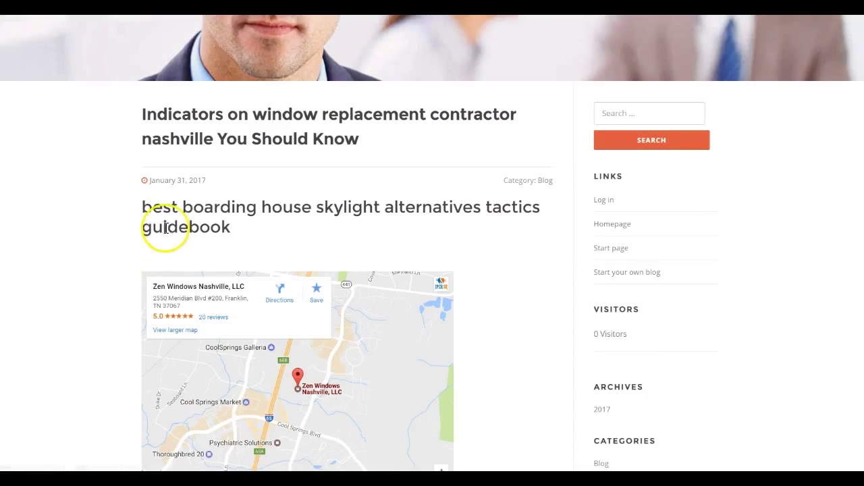
{"action": "scroll", "coordinate": [97, 236], "scroll_direction": "down", "scroll_amount": 3}
{"action": "scroll", "coordinate": [96, 237], "scroll_direction": "down", "scroll_amount": 3}
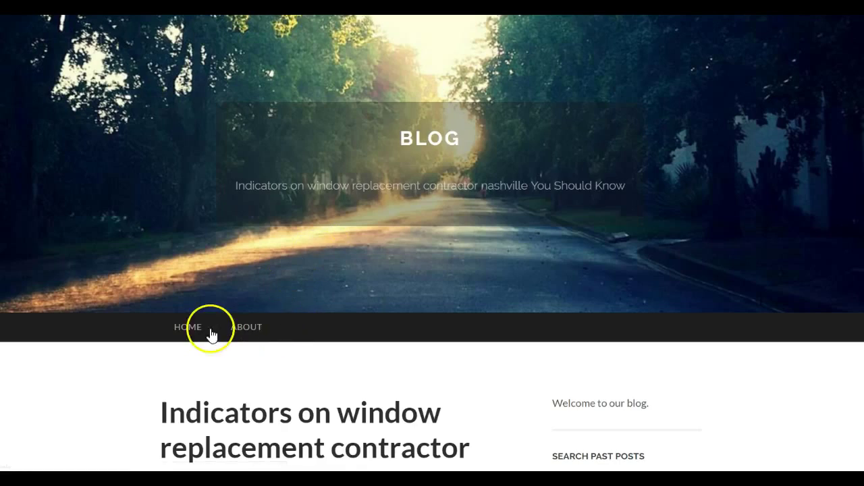
- Scroll through the post text and follow its 'get more info' link to Houzz
{"action": "scroll", "coordinate": [205, 332], "scroll_direction": "down", "scroll_amount": 4}
{"action": "scroll", "coordinate": [204, 330], "scroll_direction": "down", "scroll_amount": 2}
{"action": "scroll", "coordinate": [212, 325], "scroll_direction": "down", "scroll_amount": 2}
{"action": "scroll", "coordinate": [119, 318], "scroll_direction": "down", "scroll_amount": 3}
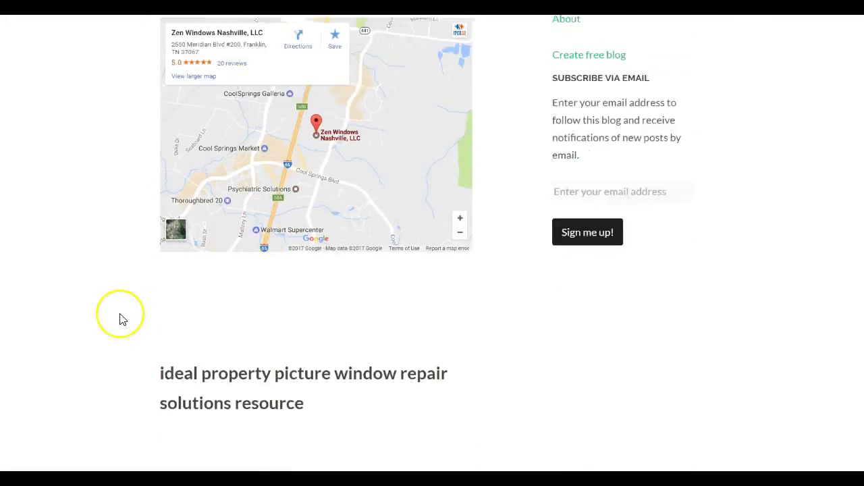
{"action": "scroll", "coordinate": [120, 318], "scroll_direction": "down", "scroll_amount": 5}
{"action": "scroll", "coordinate": [120, 318], "scroll_direction": "down", "scroll_amount": 5}
{"action": "scroll", "coordinate": [119, 320], "scroll_direction": "down", "scroll_amount": 3}
{"action": "scroll", "coordinate": [119, 318], "scroll_direction": "down", "scroll_amount": 4}
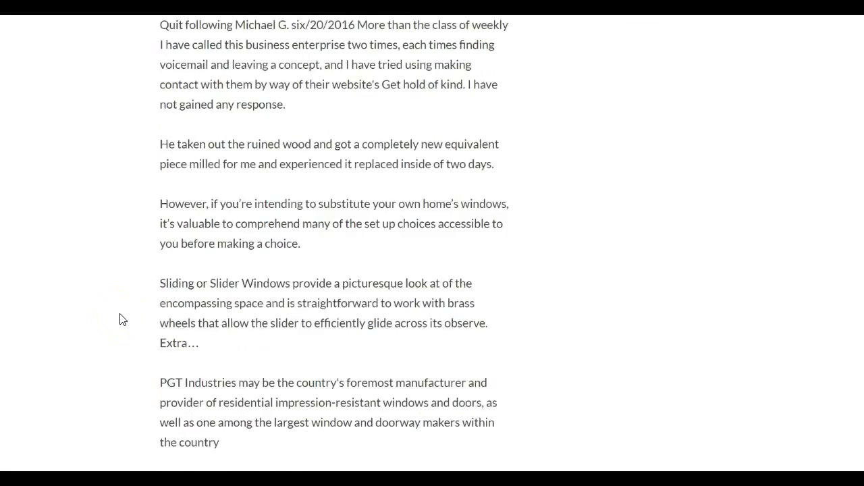
{"action": "scroll", "coordinate": [128, 314], "scroll_direction": "down", "scroll_amount": 6}
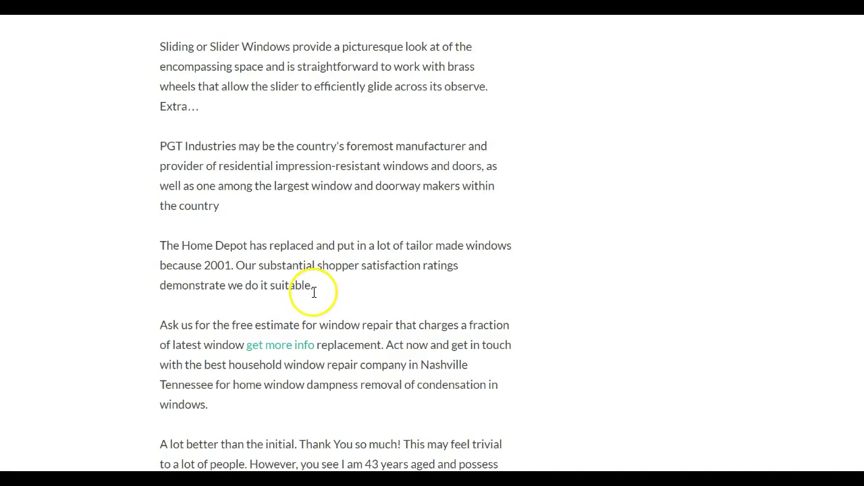
{"action": "left_click", "coordinate": [289, 345]}
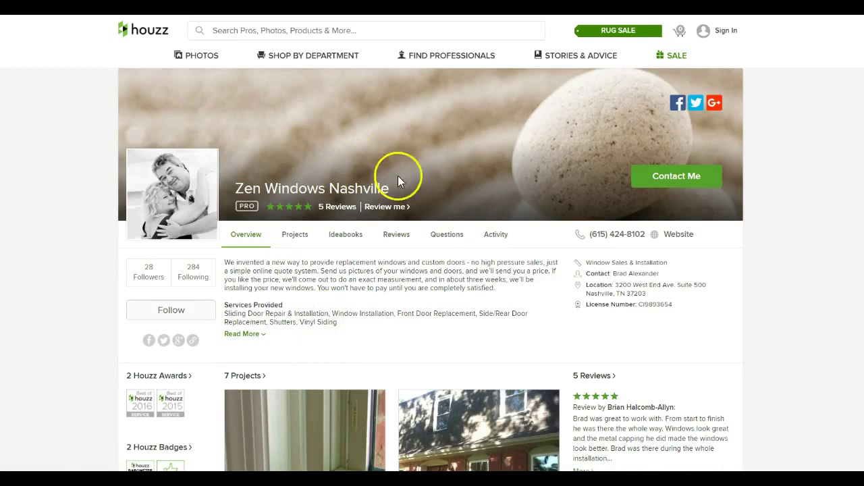
- Scroll the Zen Windows Nashville Houzz profile briefly to confirm the link landed there
{"action": "scroll", "coordinate": [373, 166], "scroll_direction": "down", "scroll_amount": 1}
{"action": "scroll", "coordinate": [489, 151], "scroll_direction": "up", "scroll_amount": 1}
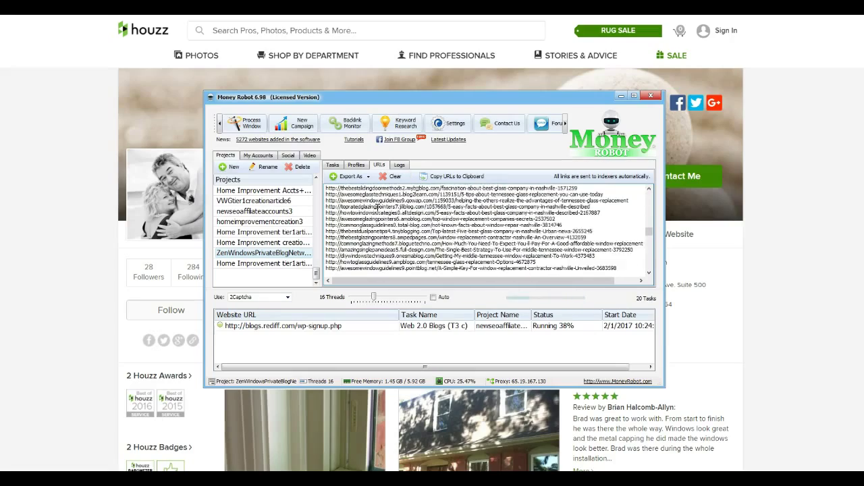
- Select a built blog link, then view the task list with Web 2.0 and social tasks Done
{"action": "left_click", "coordinate": [376, 210]}
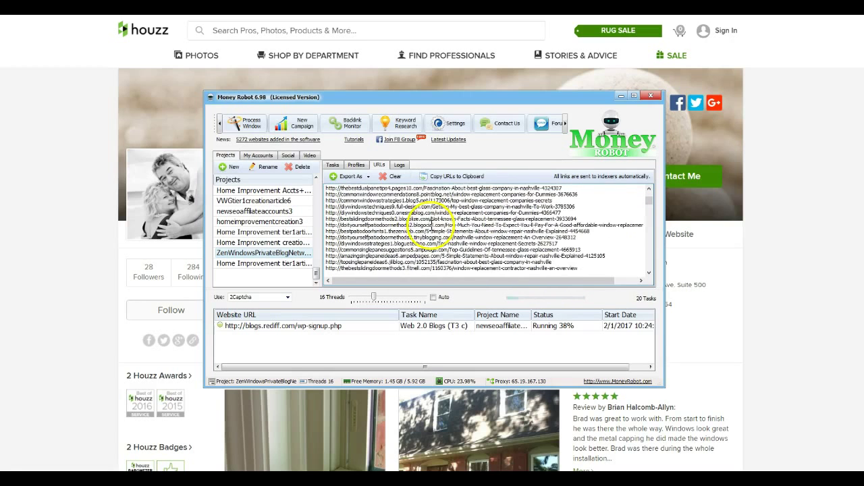
{"action": "left_click", "coordinate": [333, 164]}
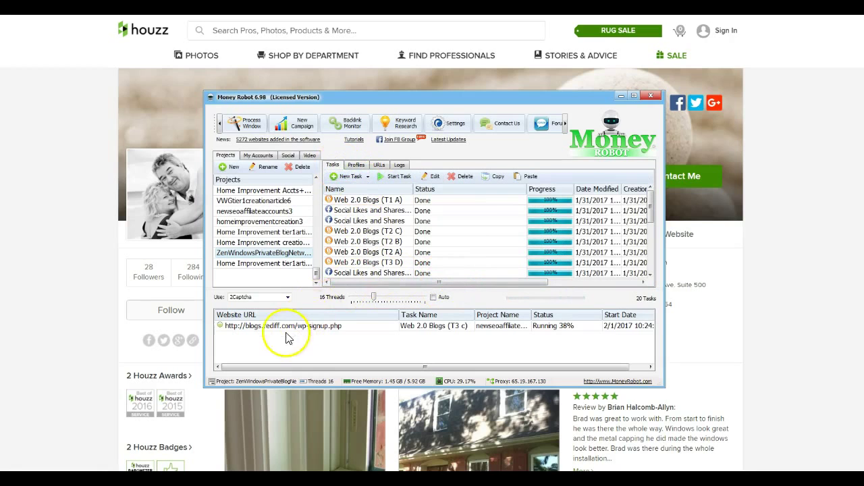